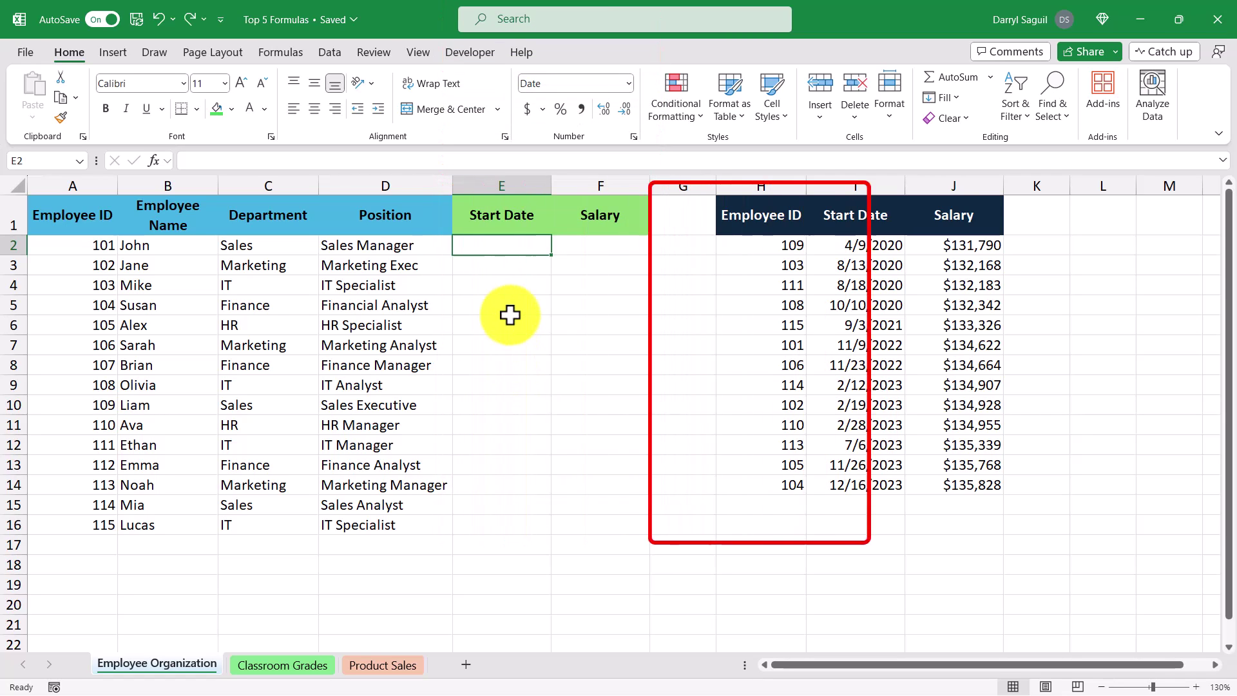
Enter =XLOOKUP(A2,$H$2:$H$14,$I$2:$I$14) in Start Date cell E2 and fill the formula down to E16.
text(=xloo)
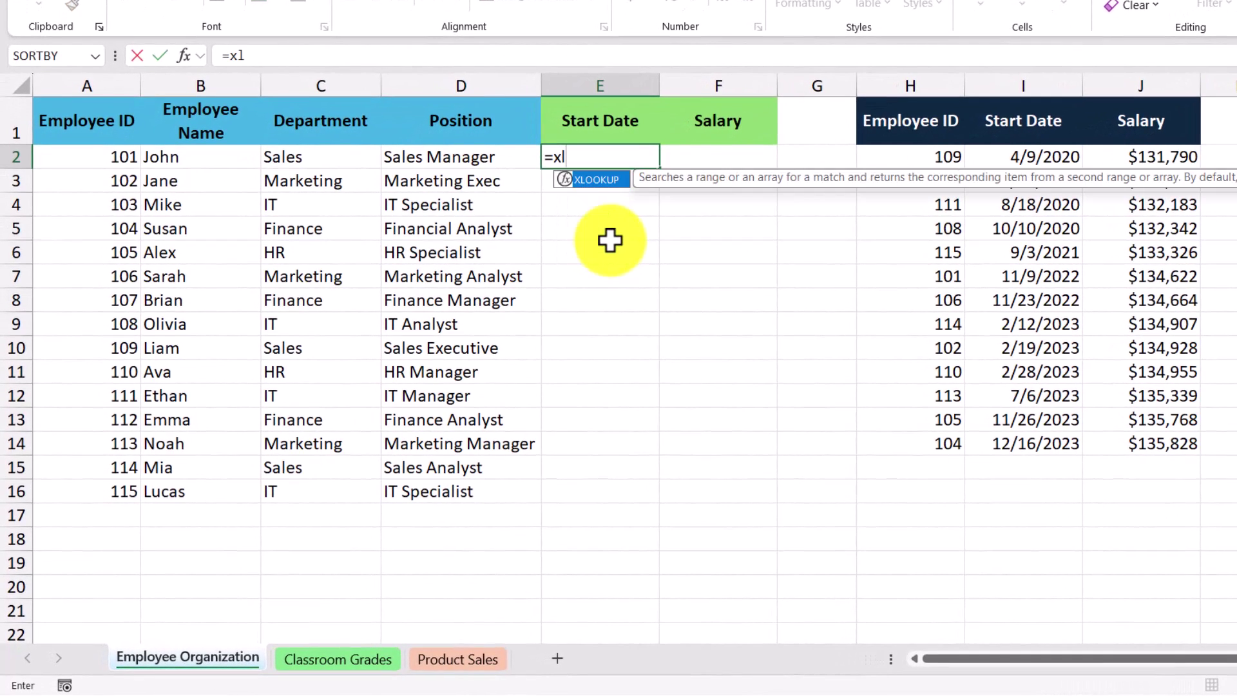
key(Tab)
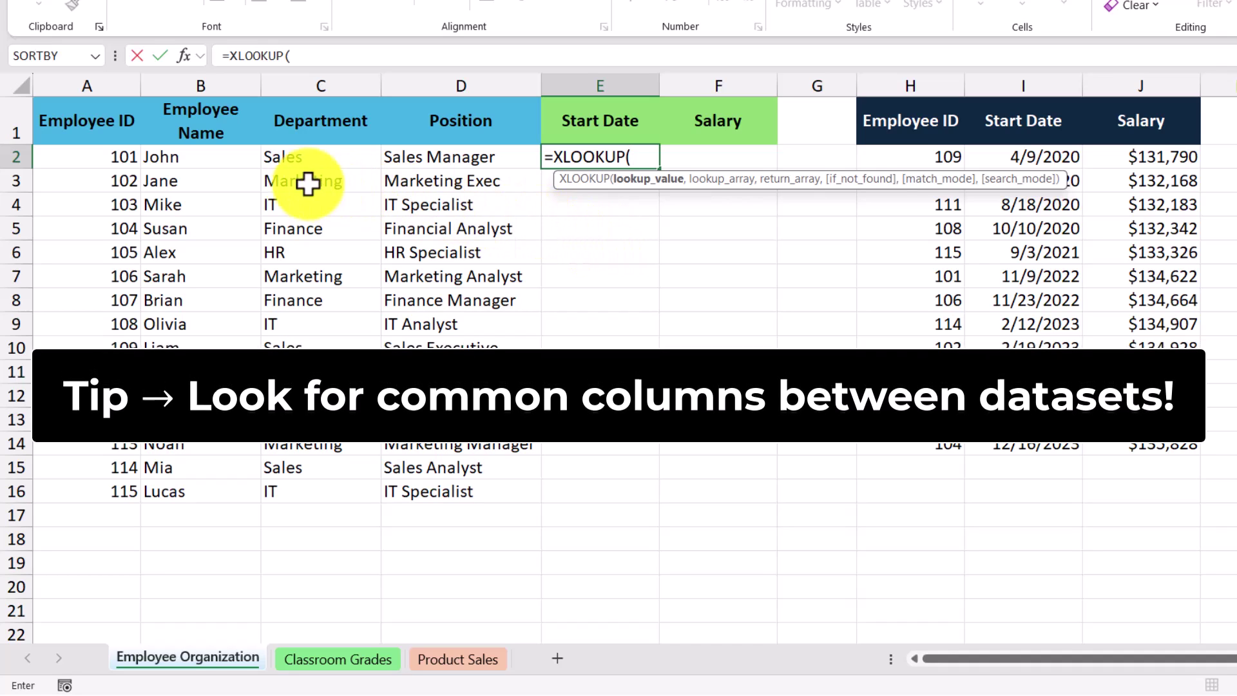
click(94, 156)
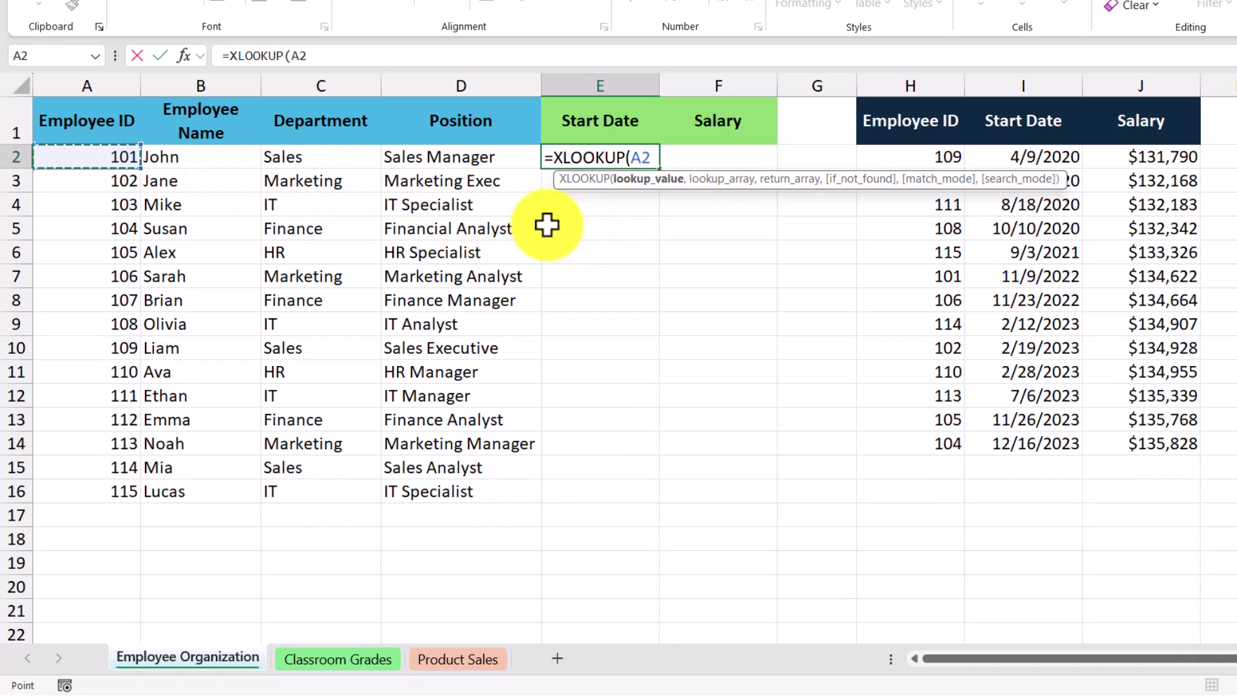
text(,)
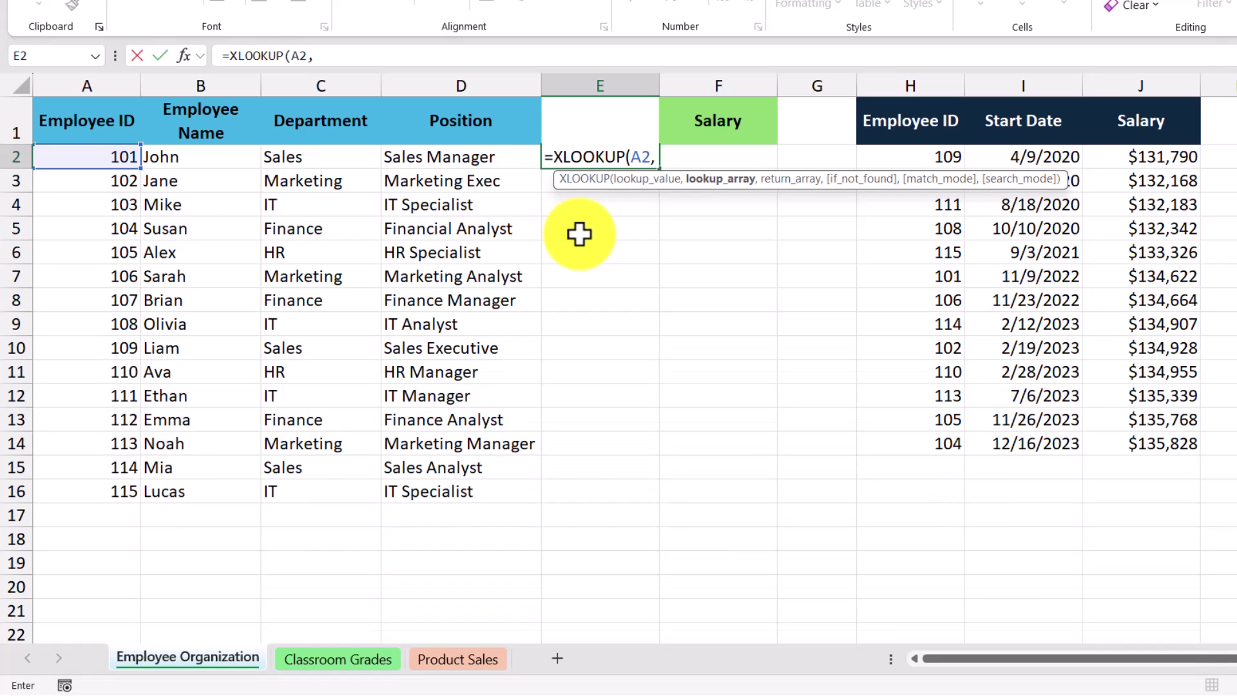
drag(926, 159, 945, 445)
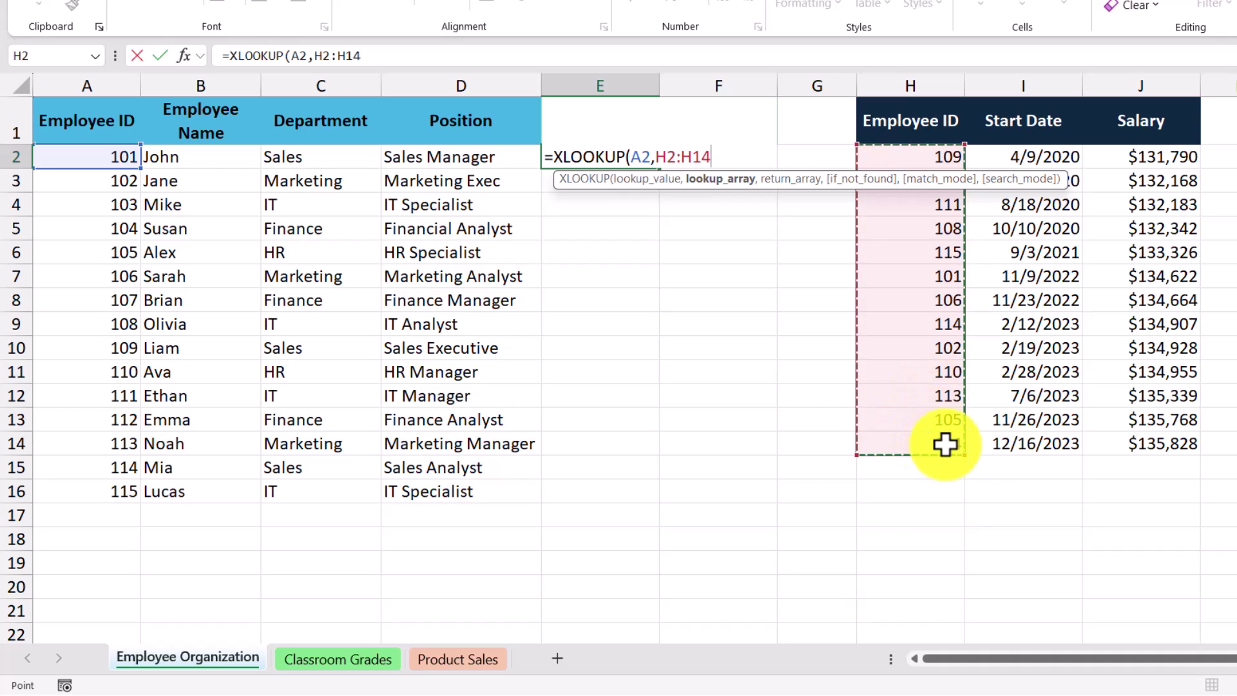
key(F4)
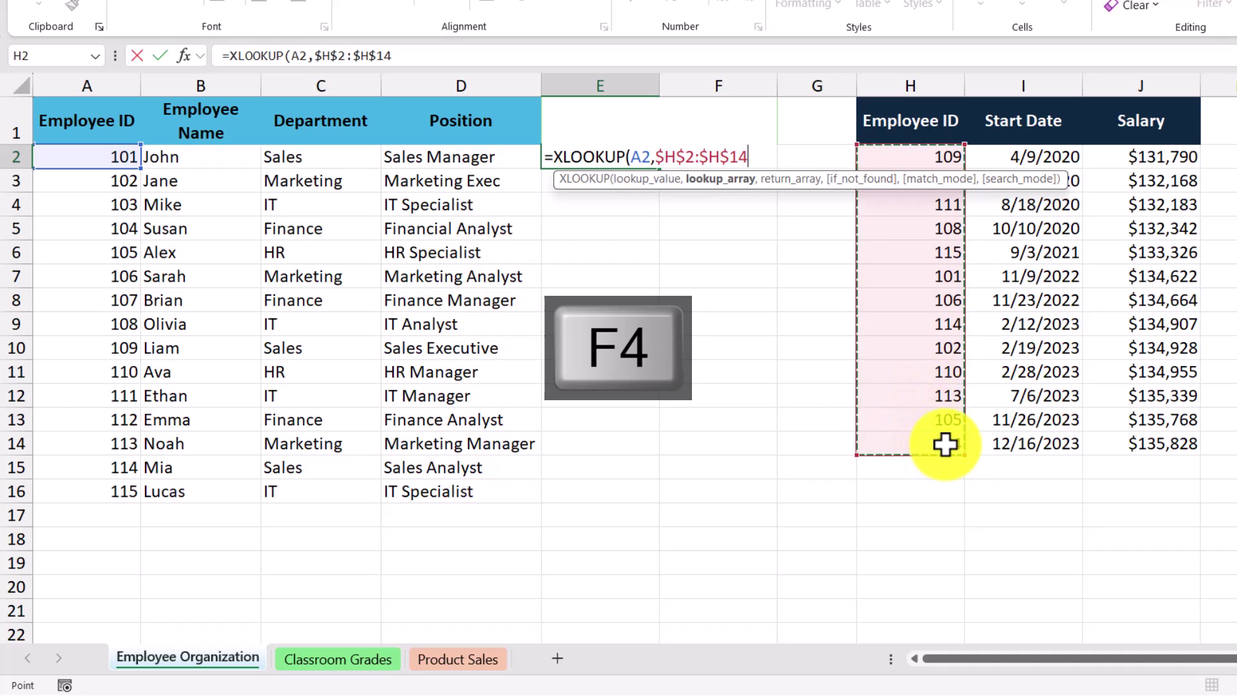
text(,)
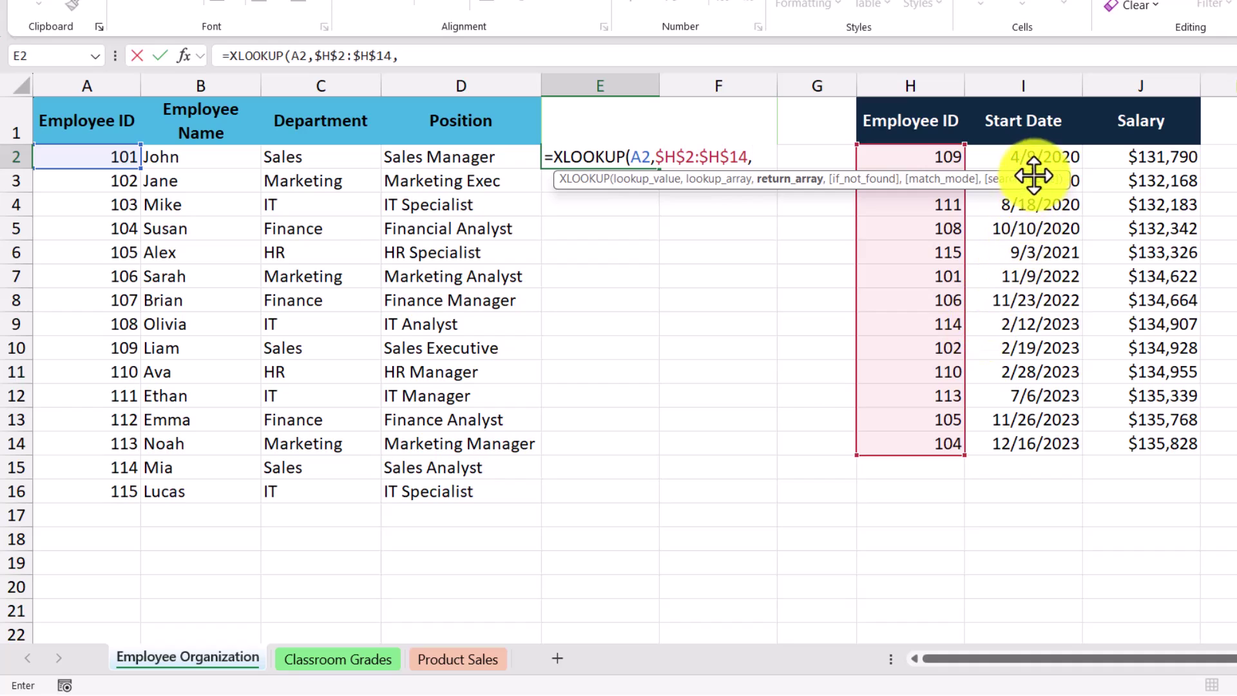
drag(1033, 157, 1036, 449)
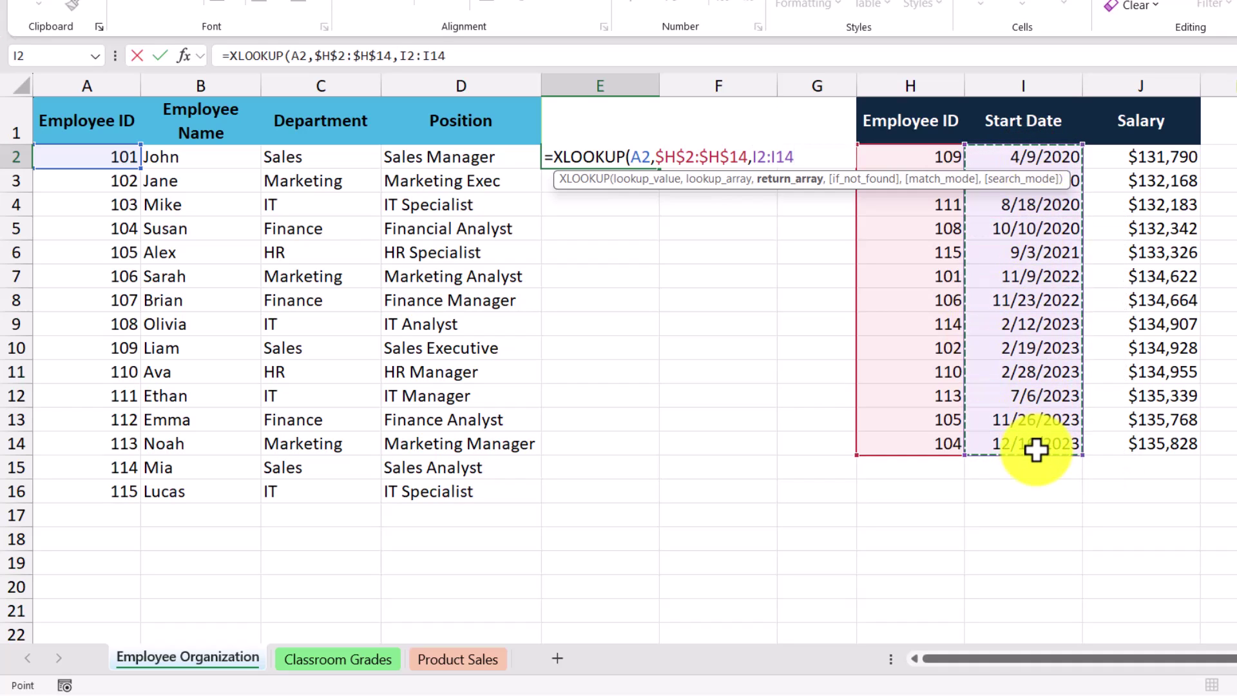
key(F4)
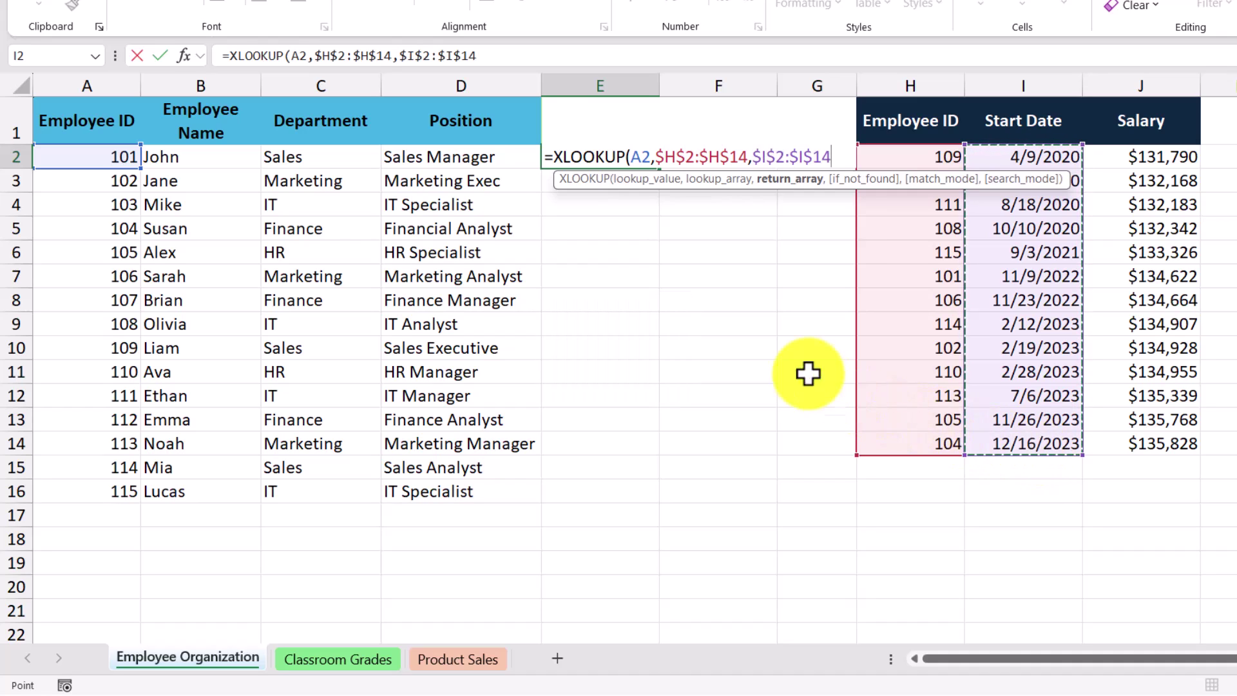
key(Return)
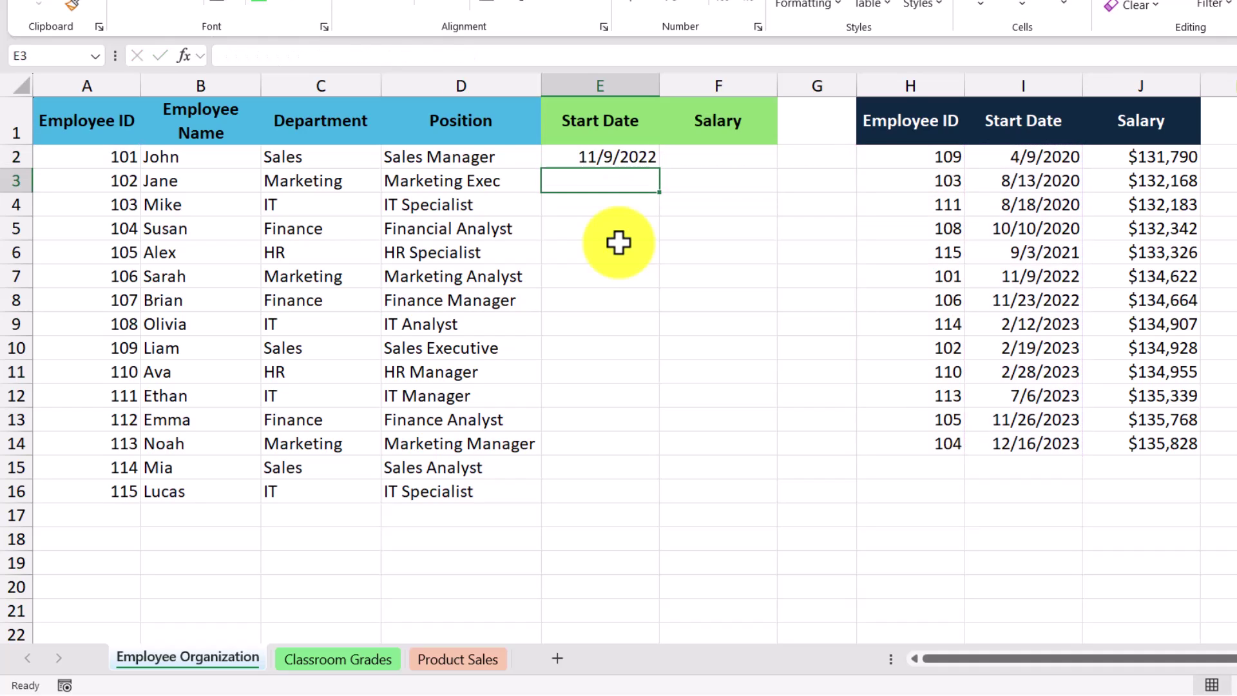
click(635, 156)
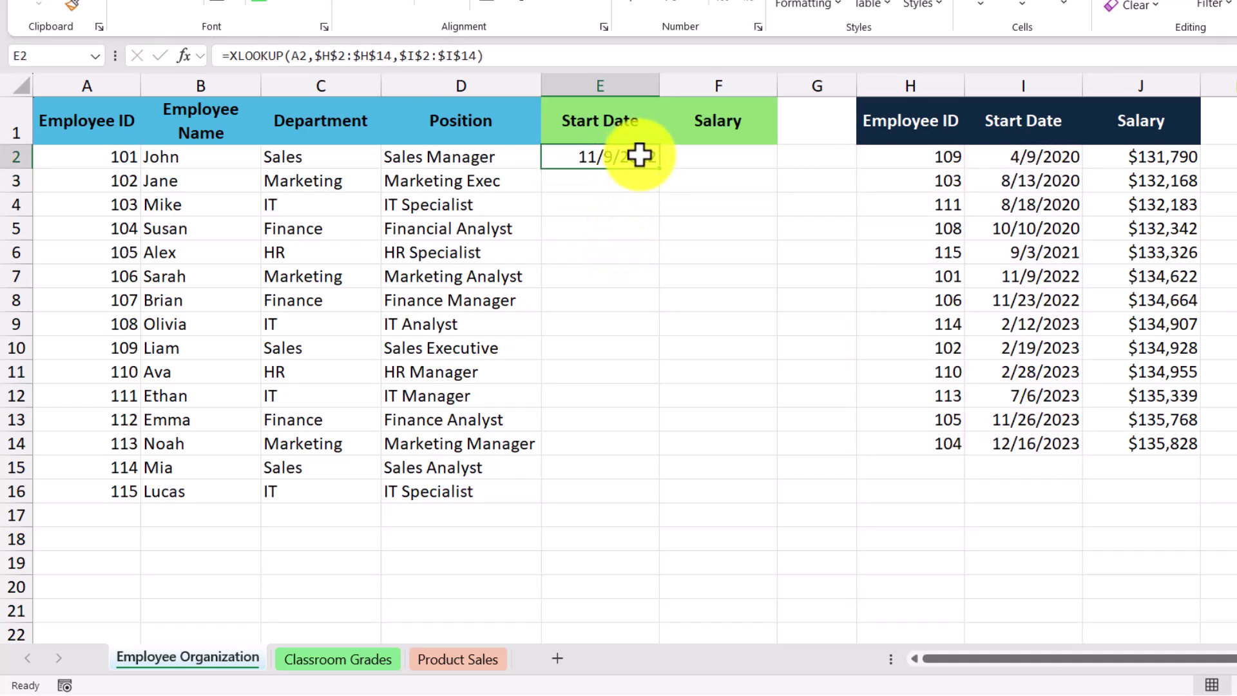
double_click(664, 171)
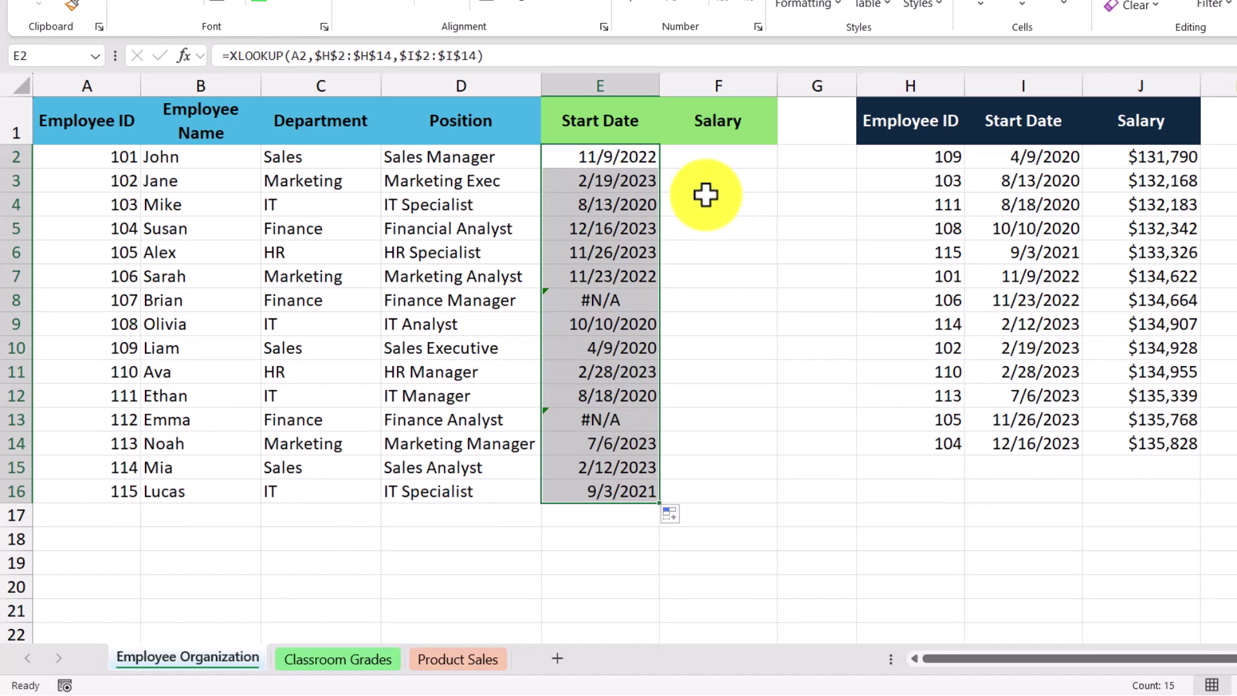
Add "Investigate" as the if_not_found argument of the XLOOKUP in E2 and fill the formula down to E16.
double_click(635, 157)
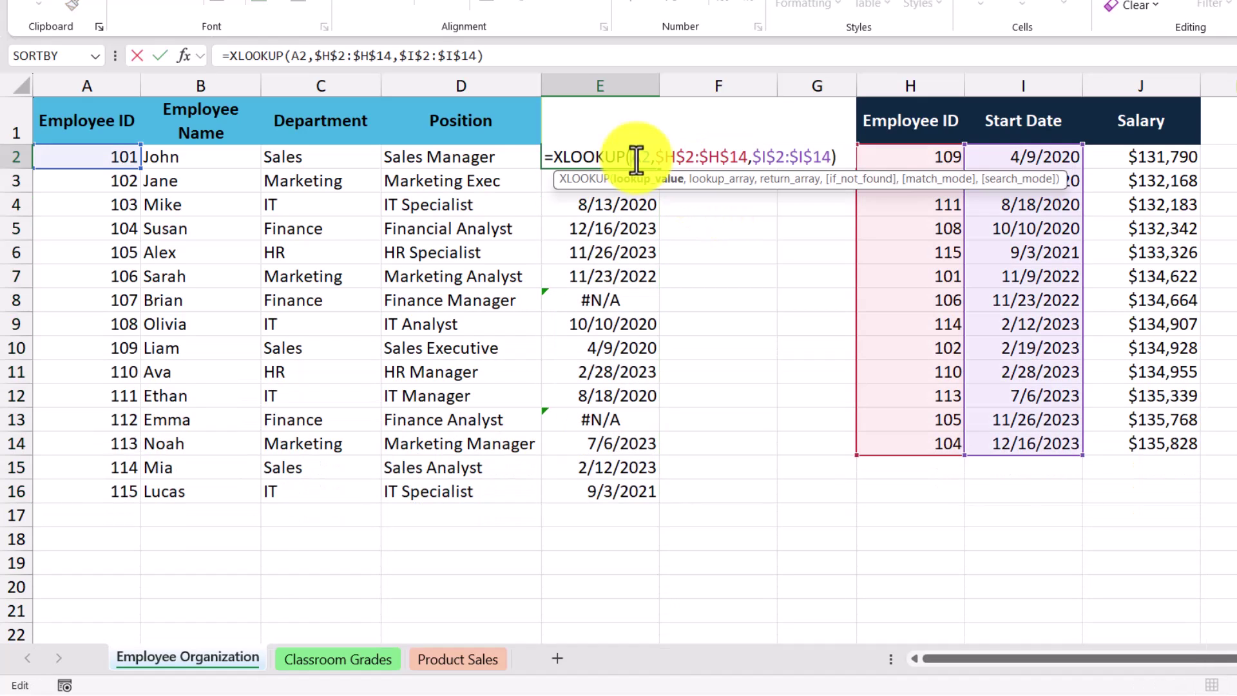
click(795, 157)
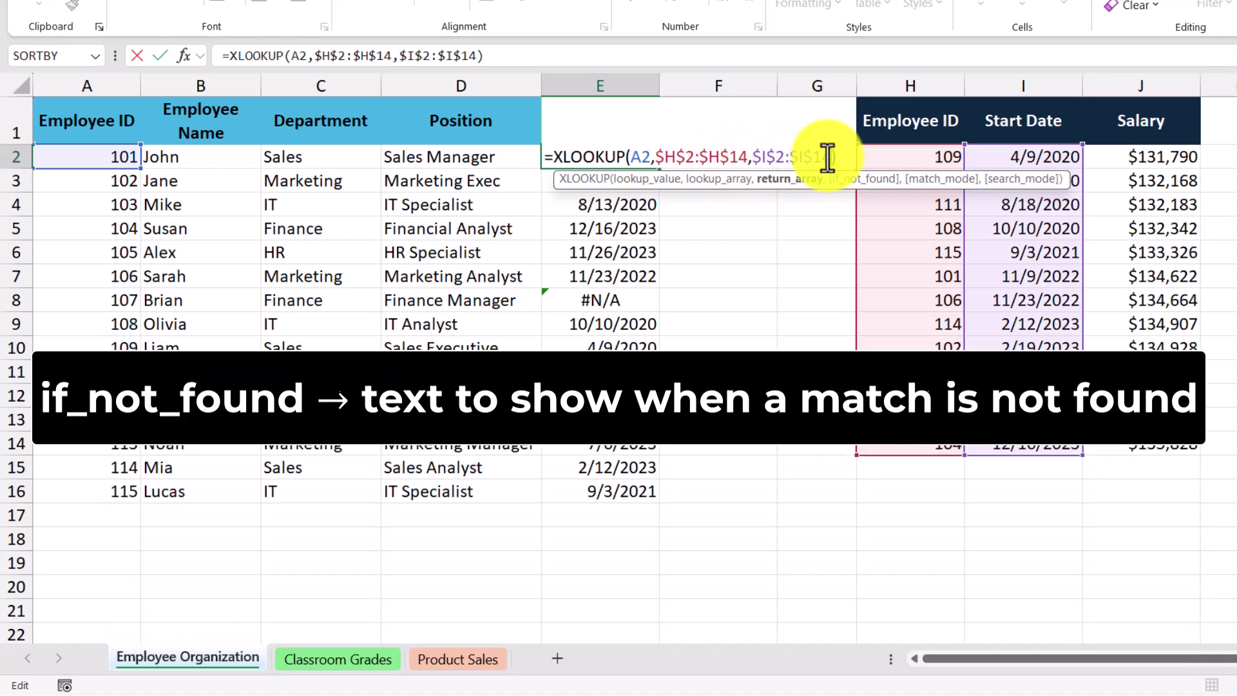
text(,)
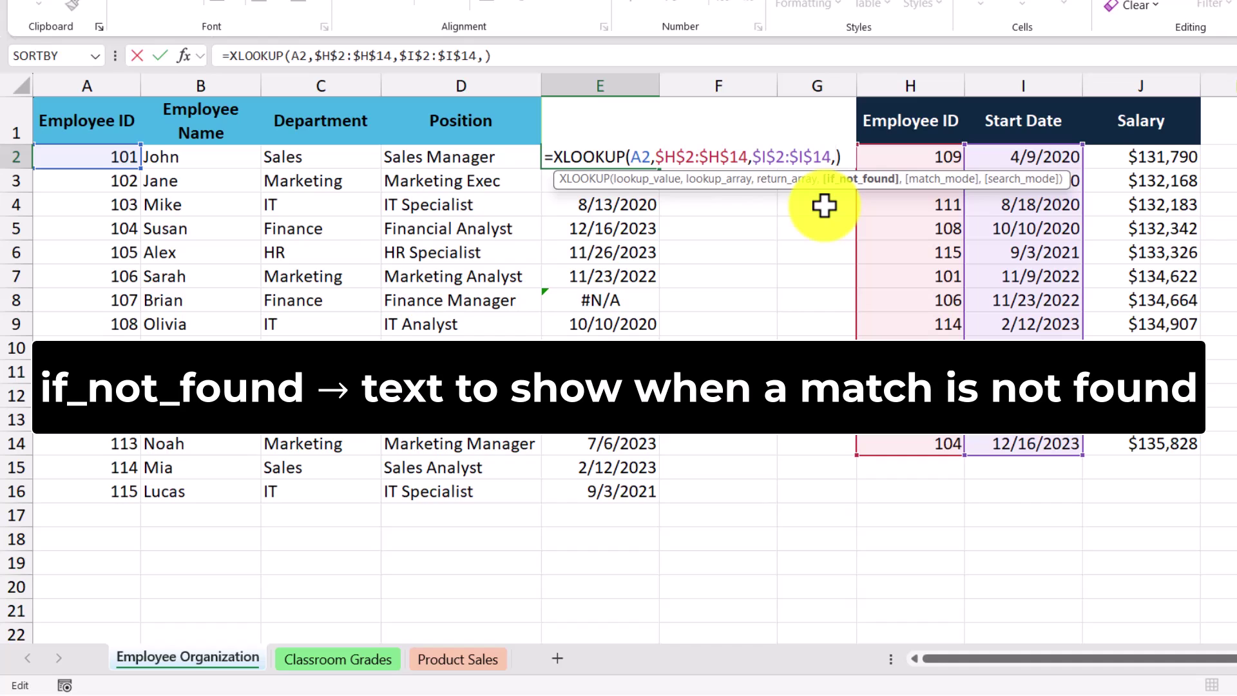
text("Inv)
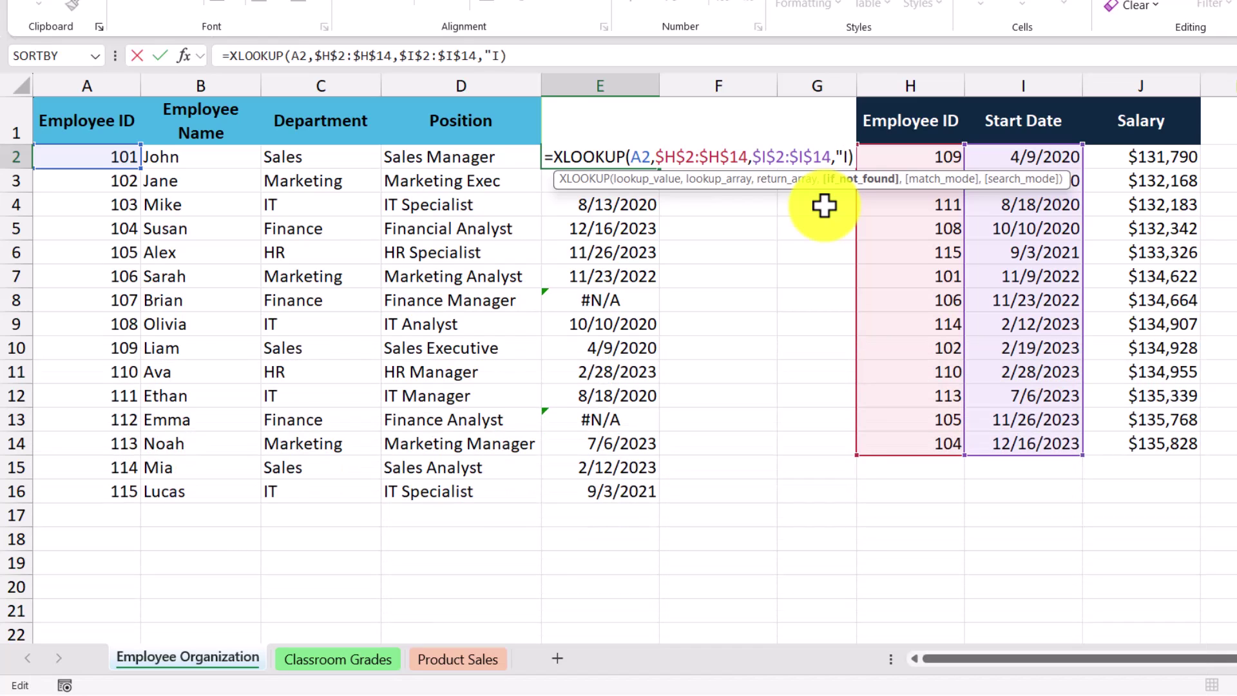
text(estigate")
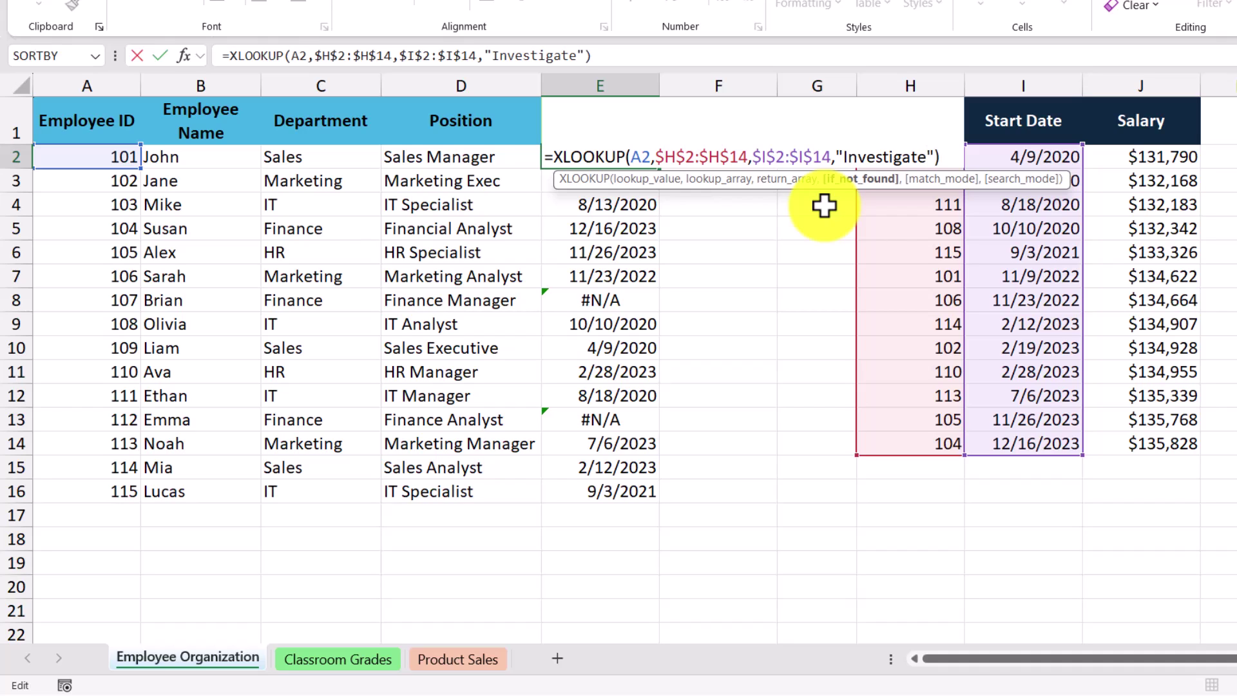
key(Return)
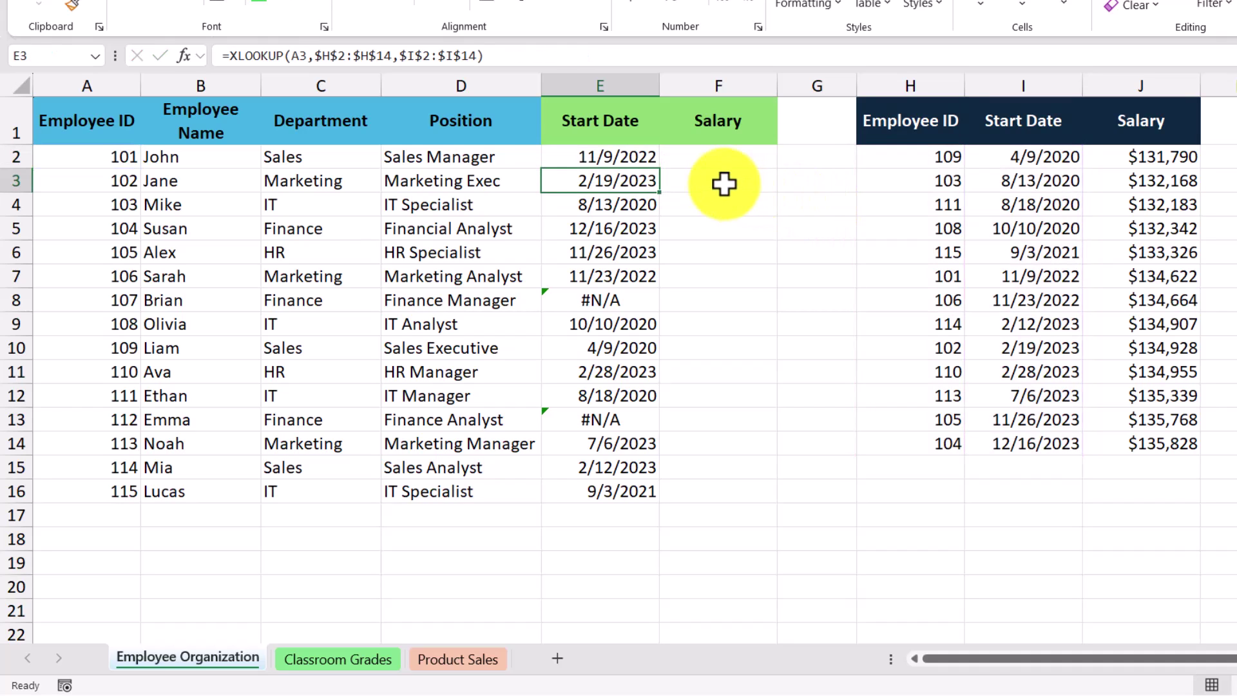
click(643, 159)
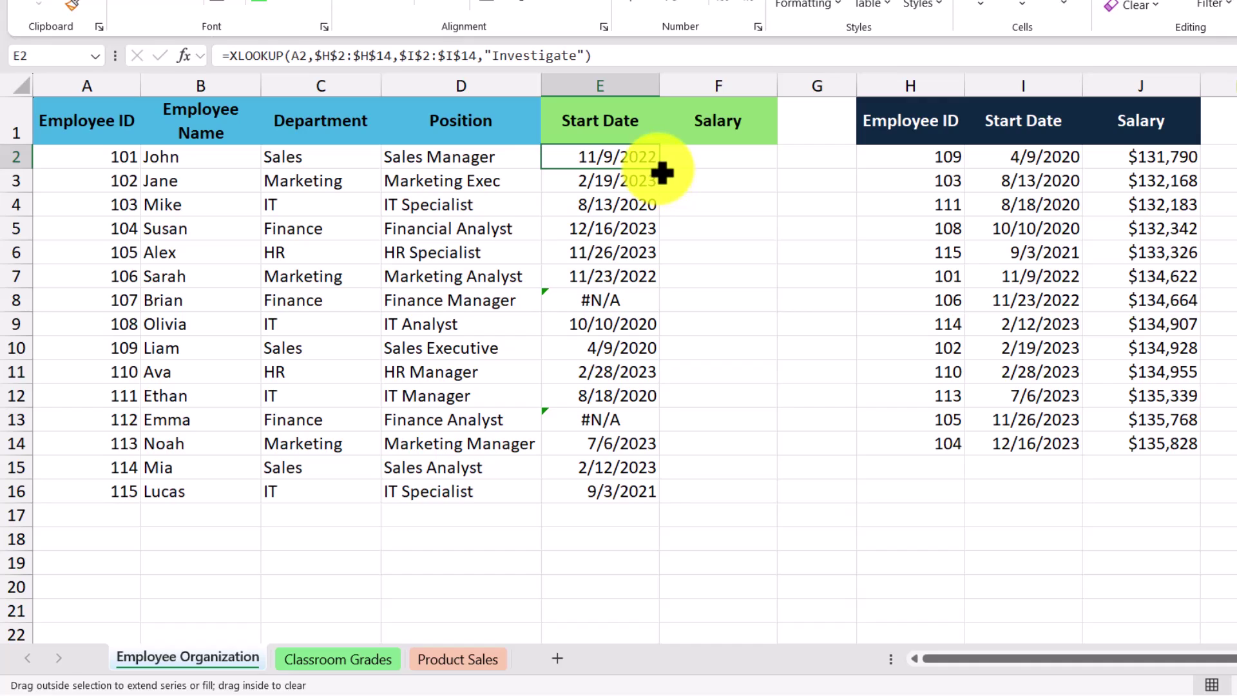
double_click(660, 169)
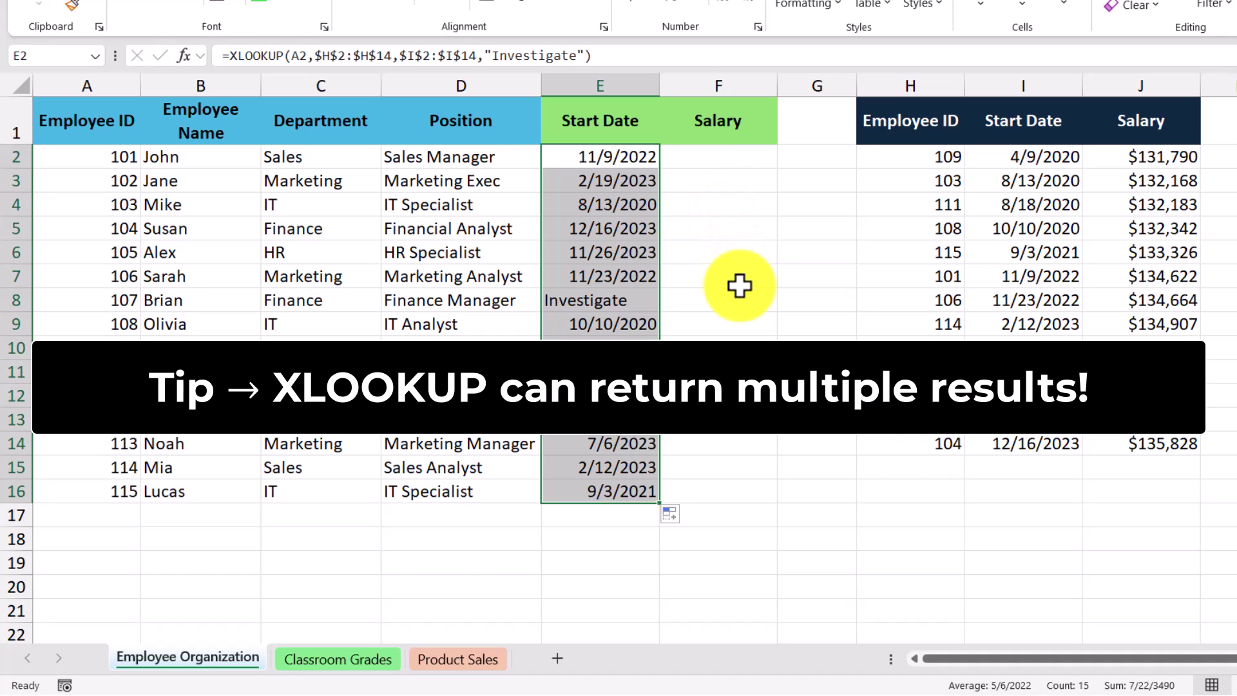
Extend the return array of the XLOOKUP in E2 to $I$2:$J$14 to include Salary, and fill it down to row 16.
double_click(639, 157)
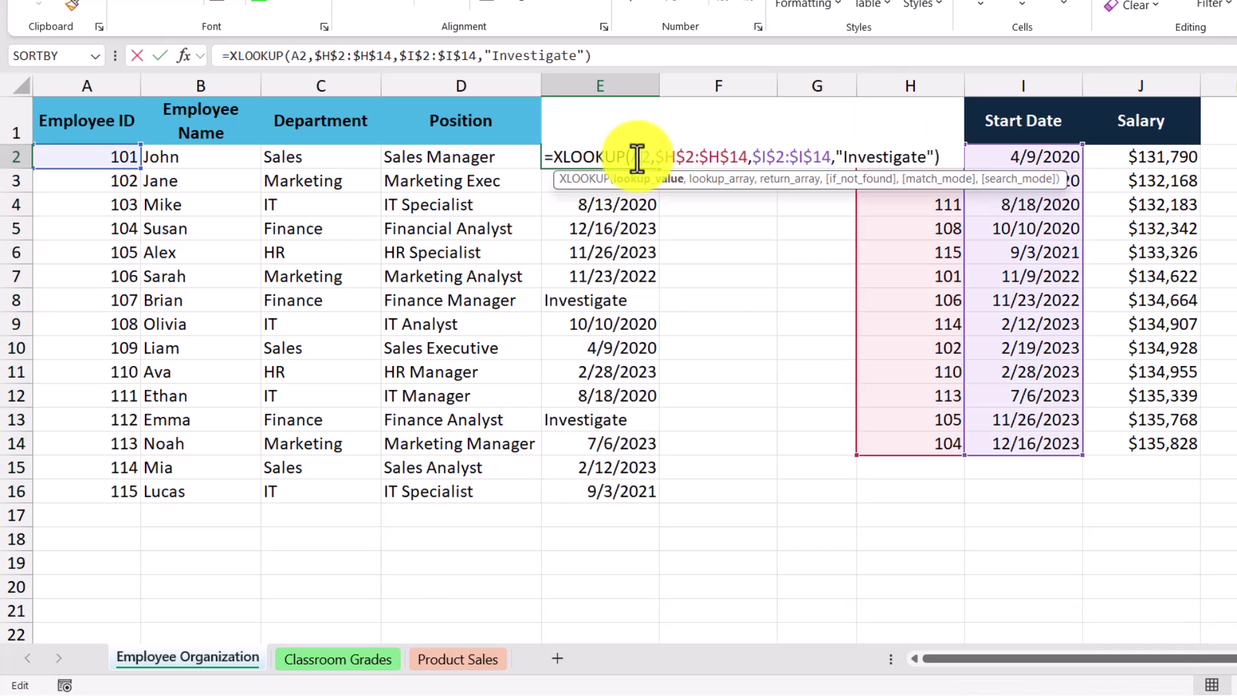
click(761, 156)
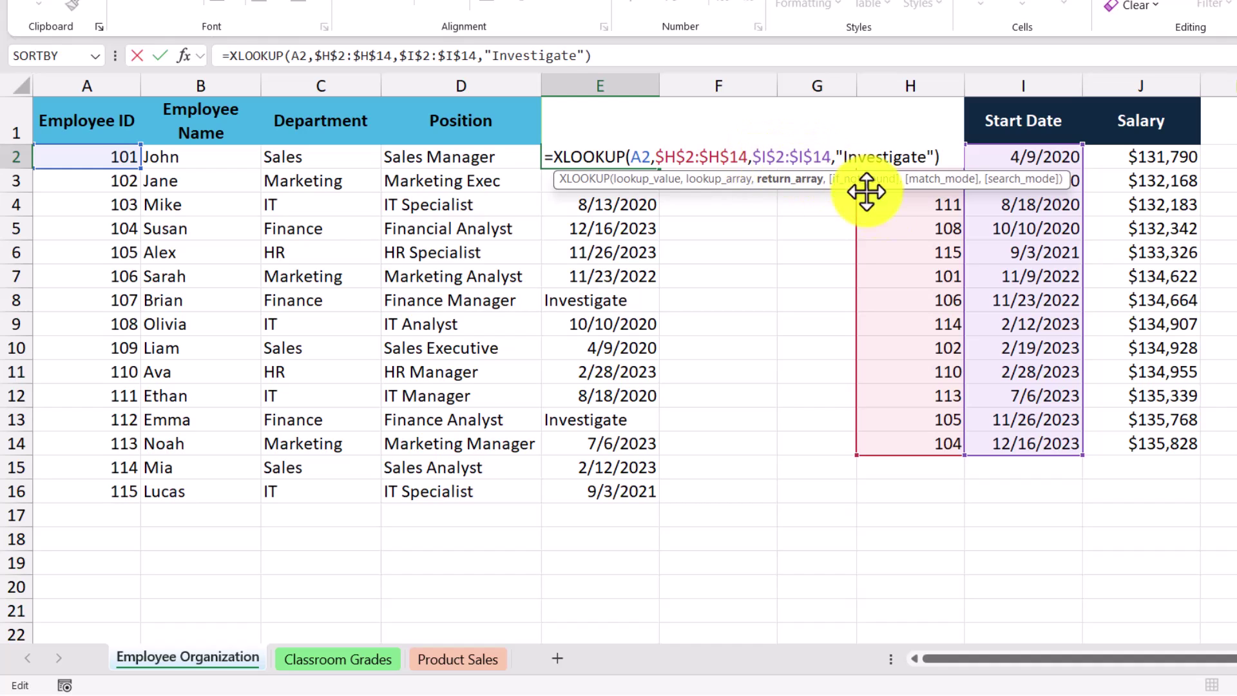
drag(1082, 455, 1172, 457)
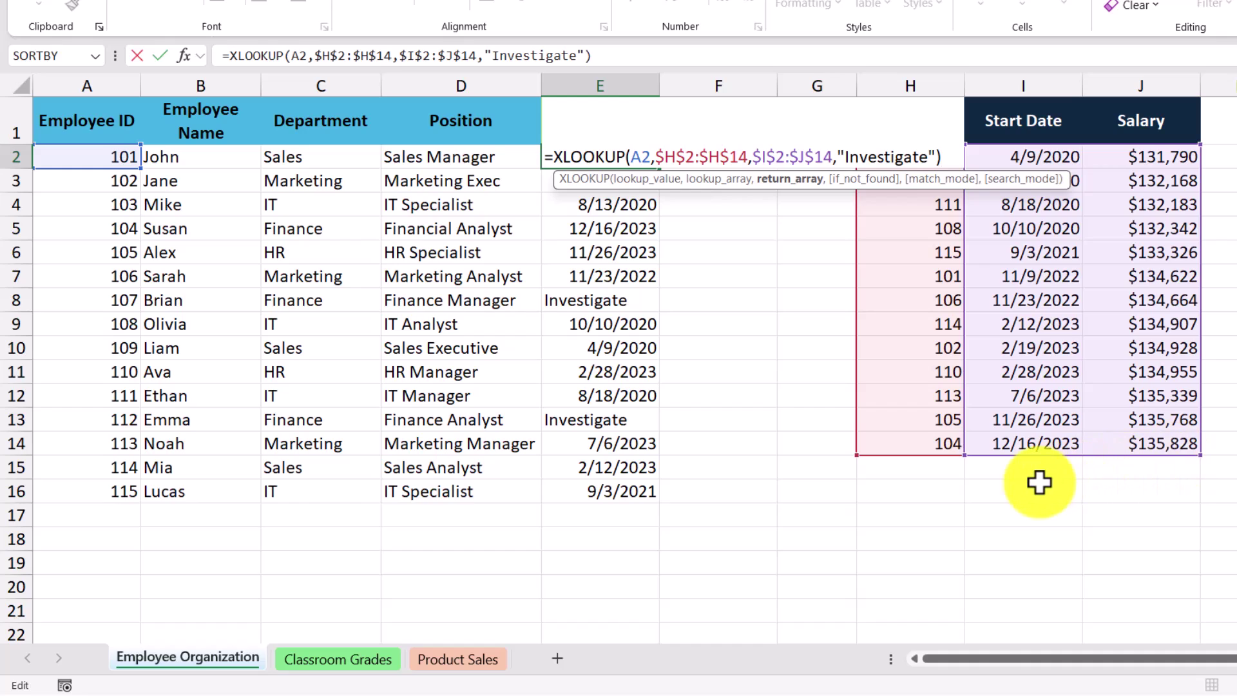
key(Return)
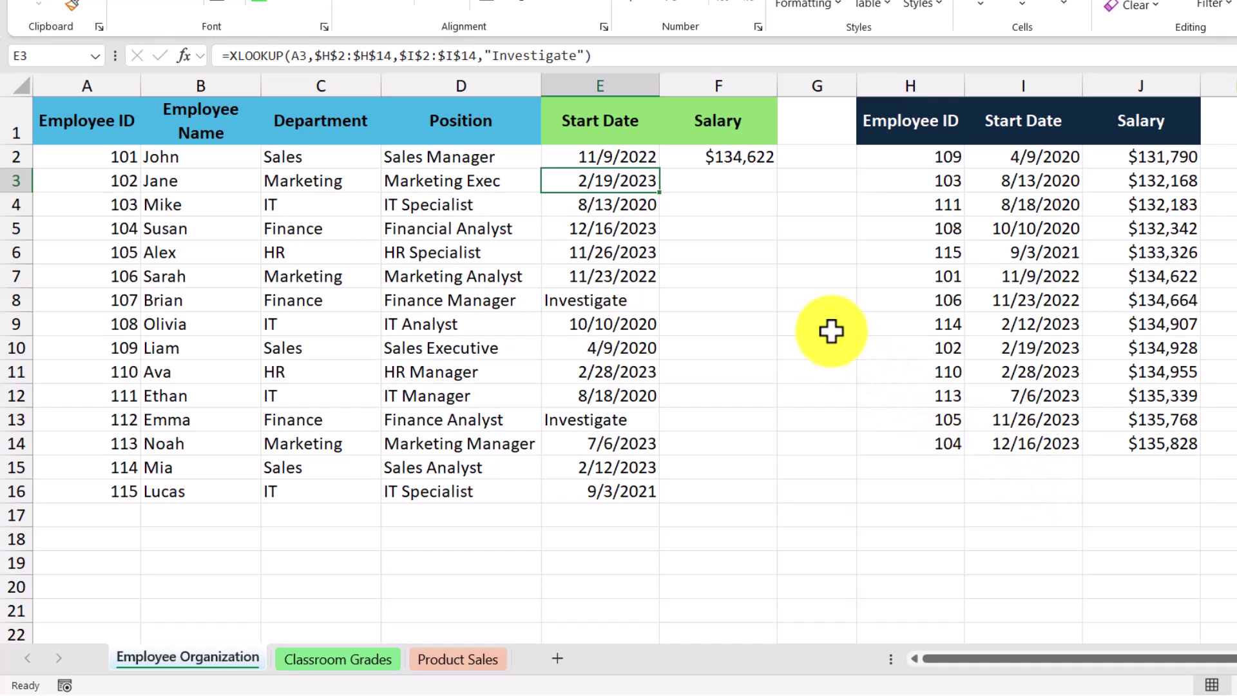
click(651, 159)
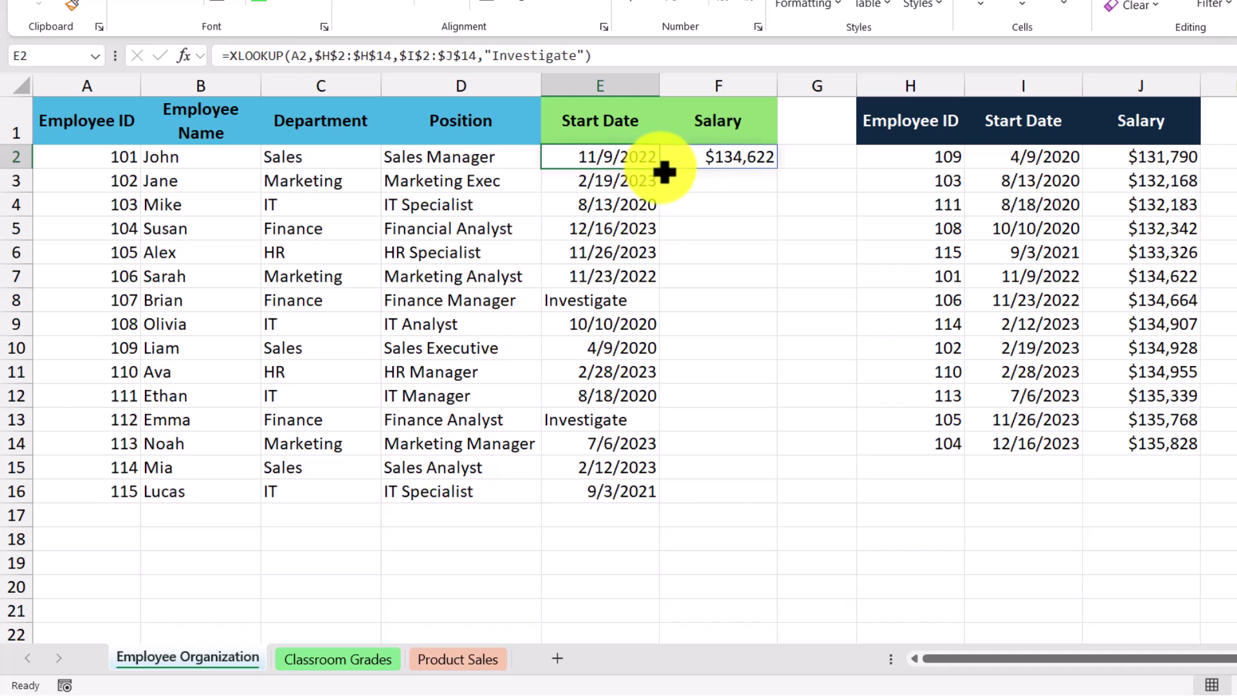
drag(663, 174, 668, 512)
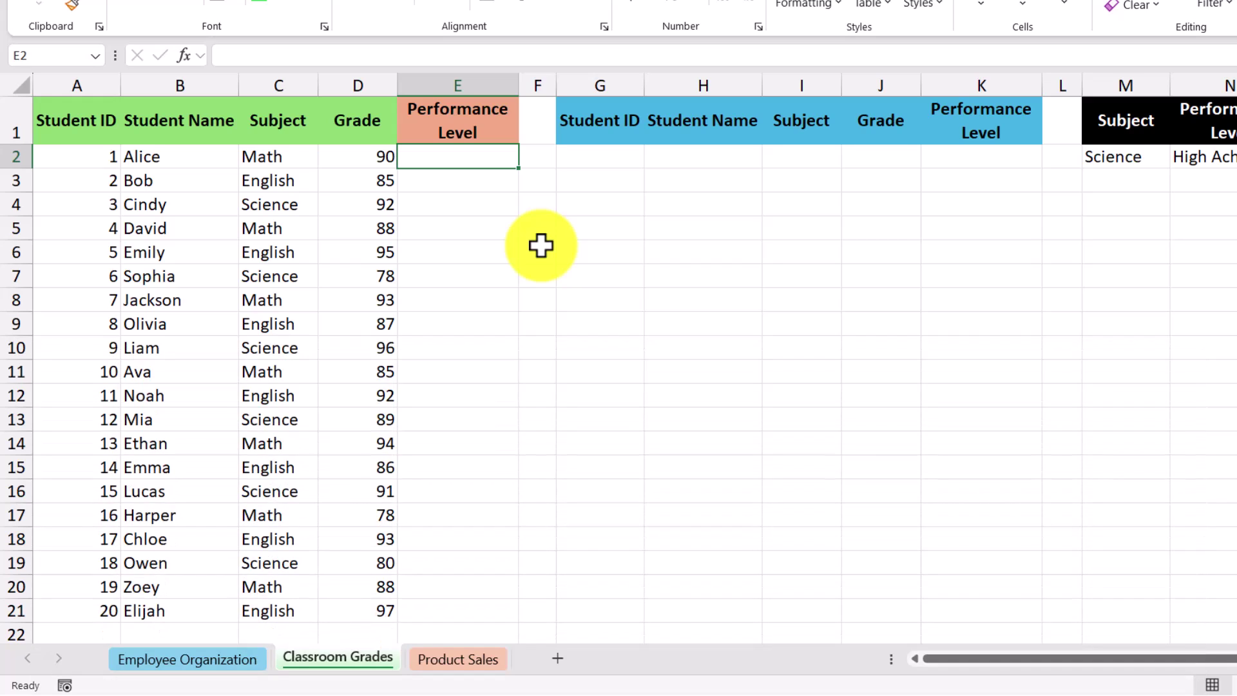
Enter =IF(D2>=80,"High Achiever","Standard") in Performance Level cell E2 and fill the formula down to E21.
text(=)
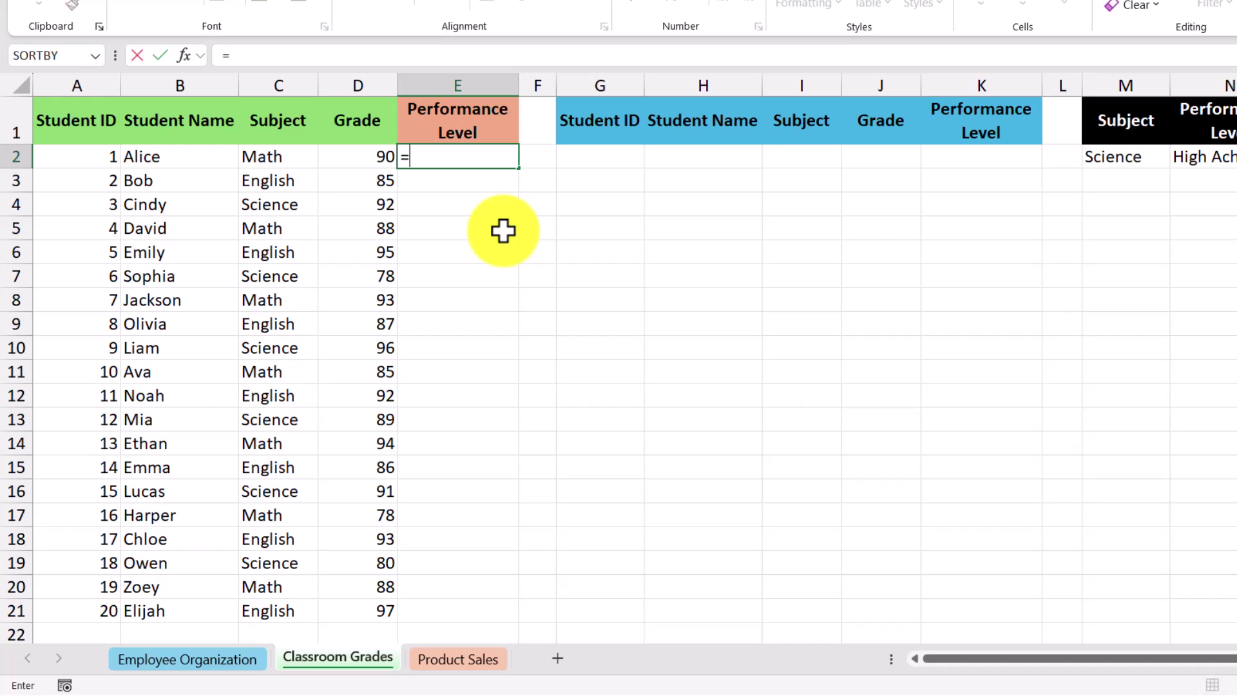
text(if)
double_click(439, 180)
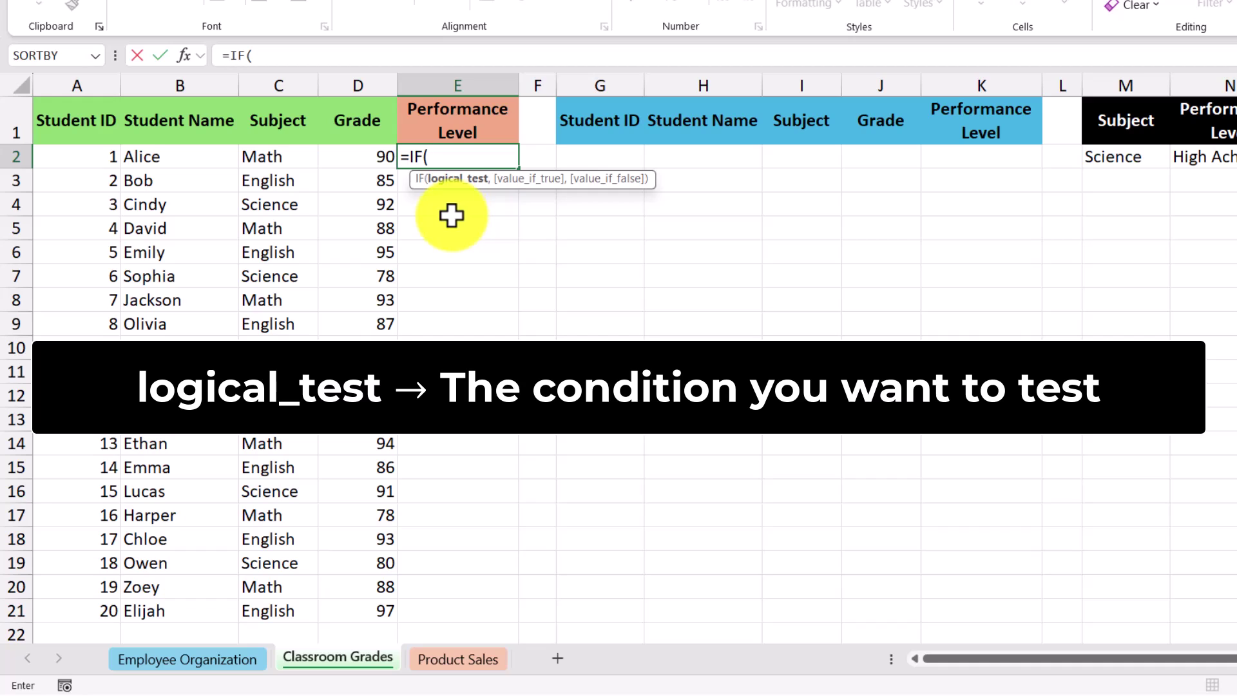
click(351, 156)
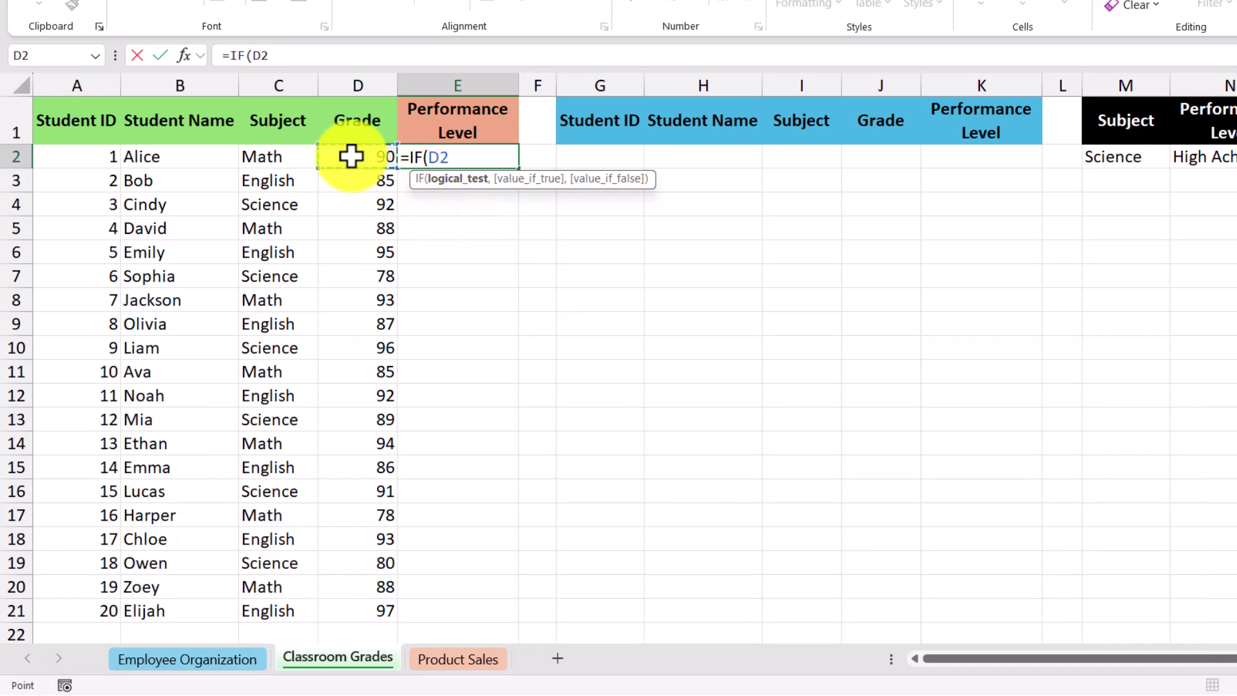
text(>)
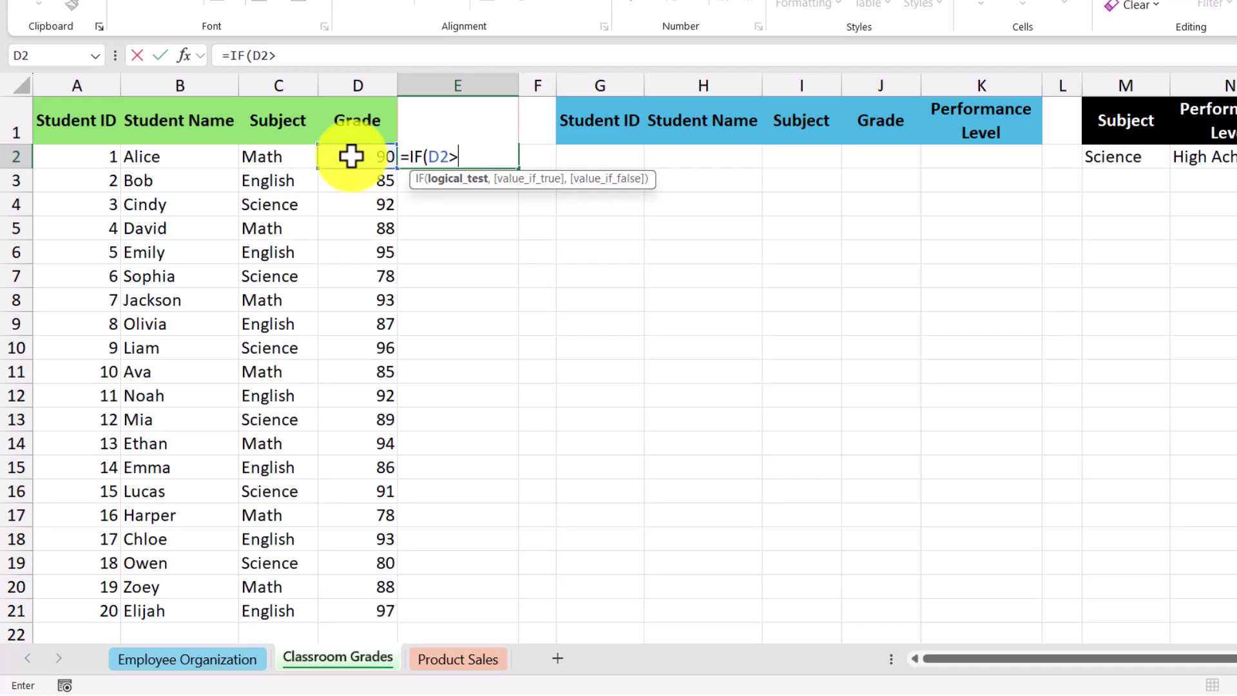
text(=80,)
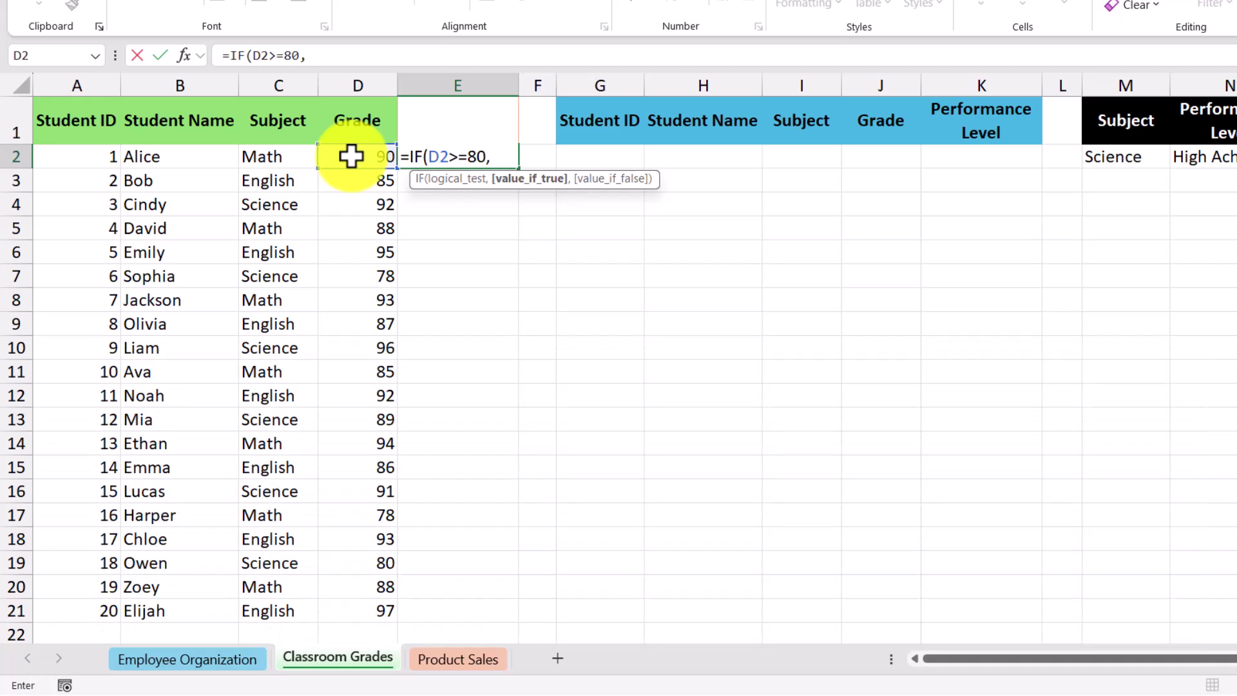
text("High Ac)
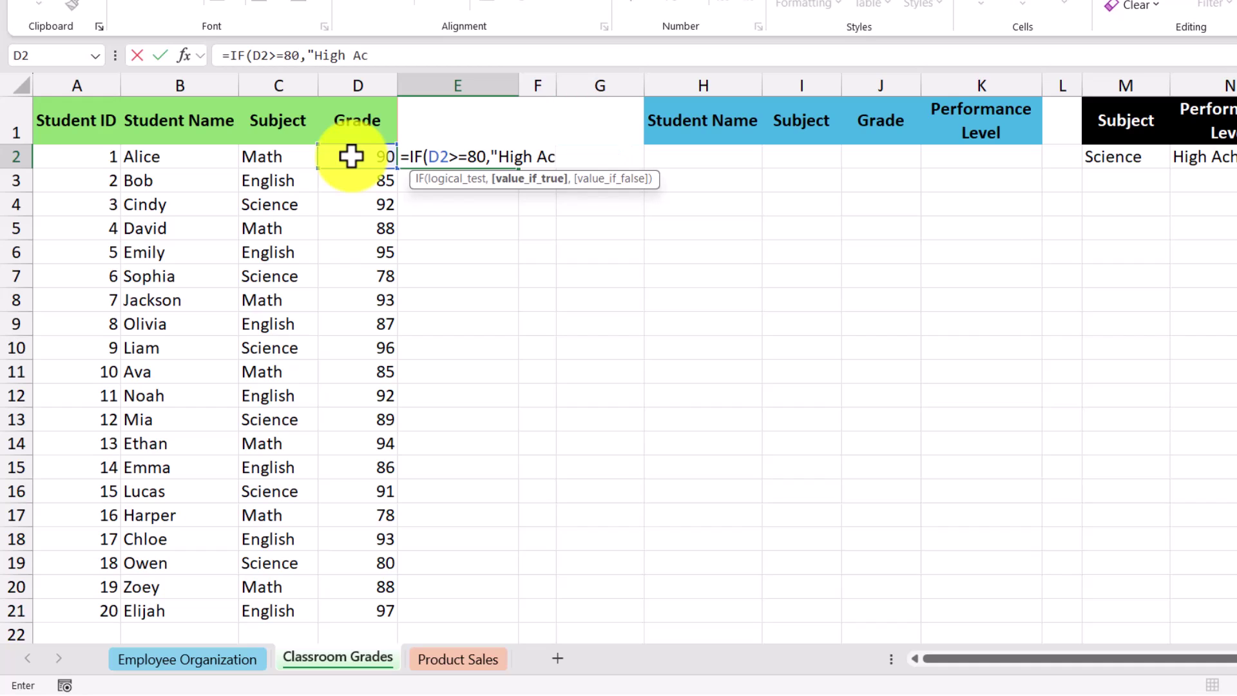
text(hiever",)
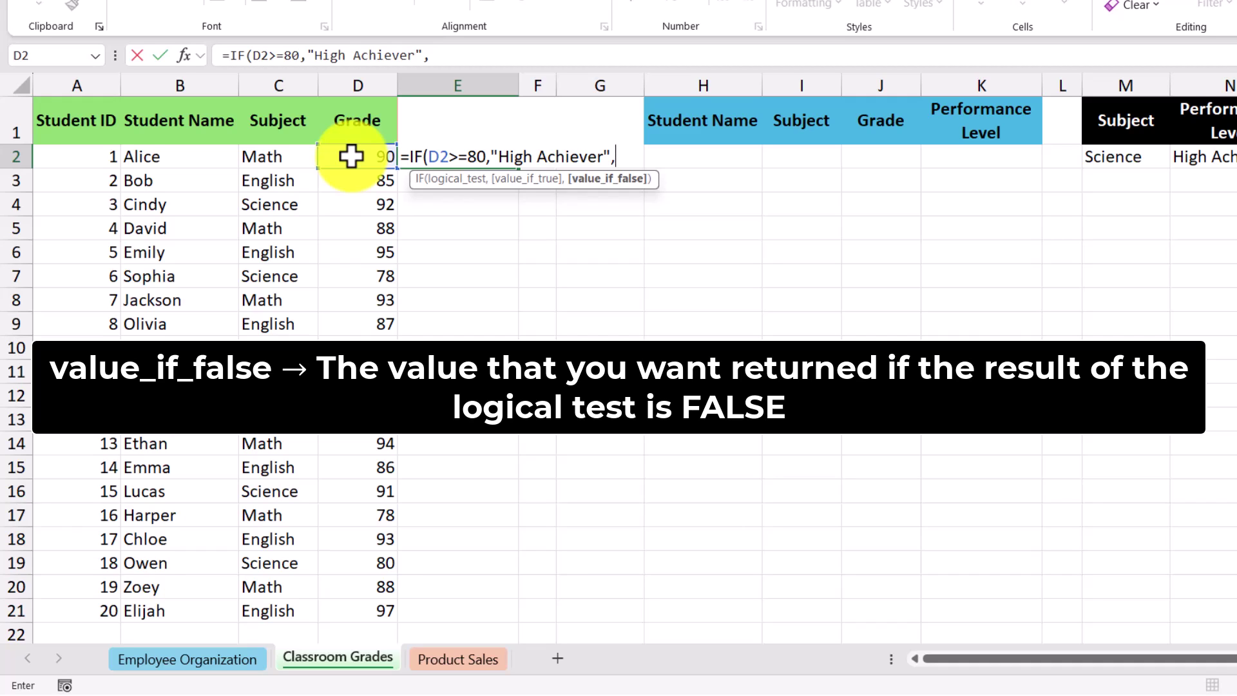
text("S)
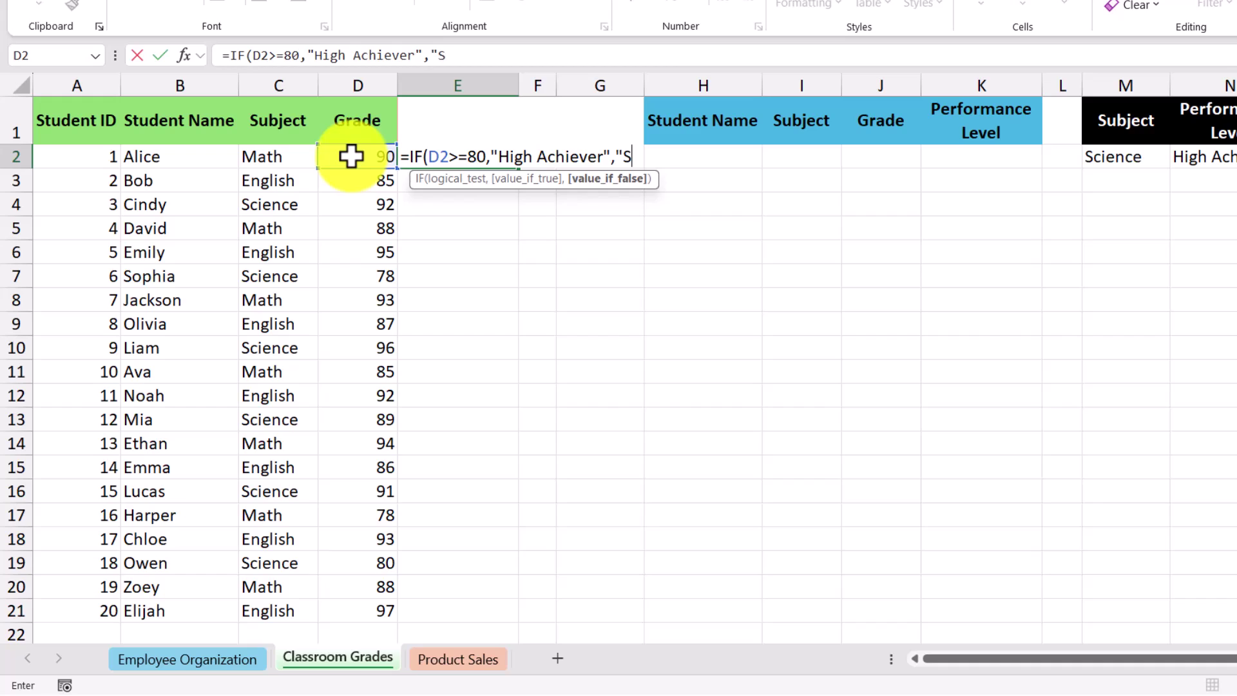
text(tandad)
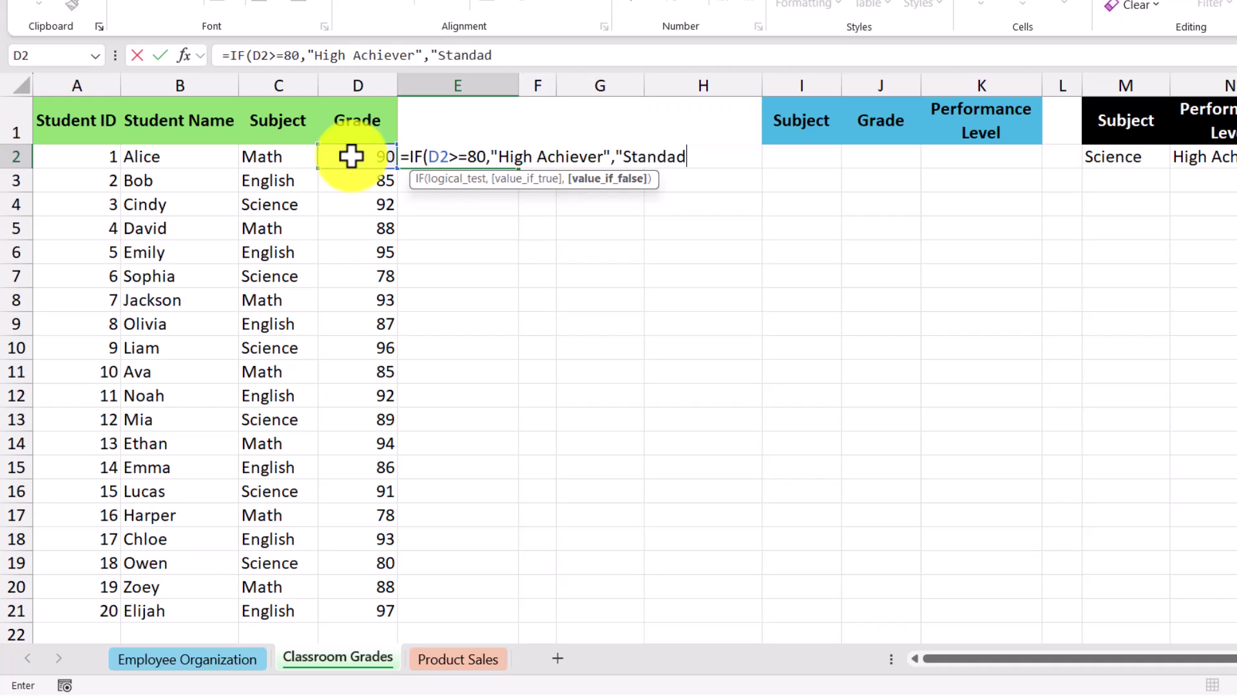
key(BackSpace)
text(rd"))
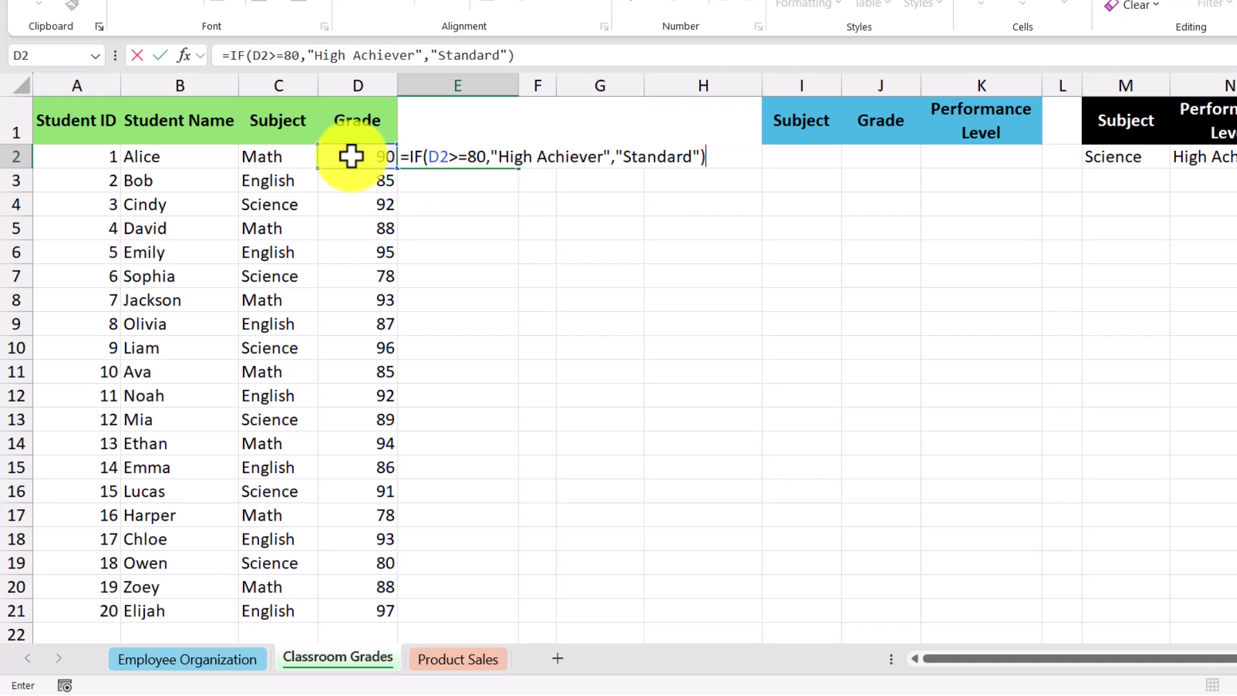
key(Return)
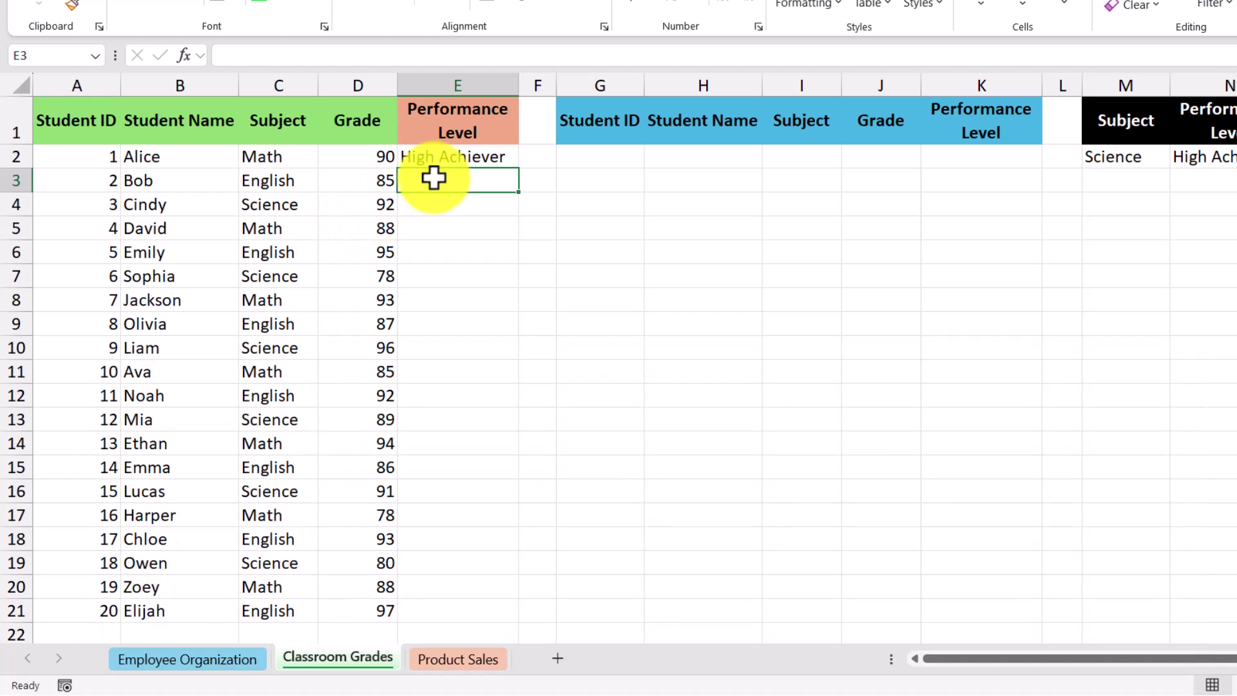
click(509, 159)
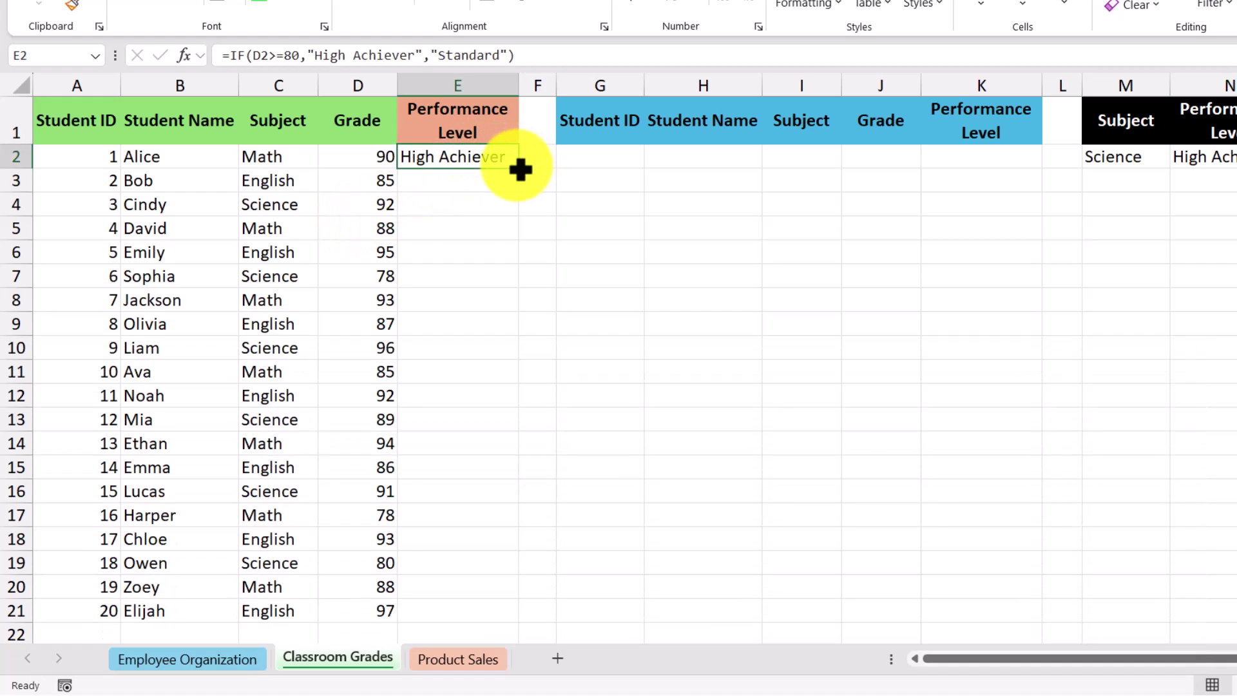
double_click(519, 168)
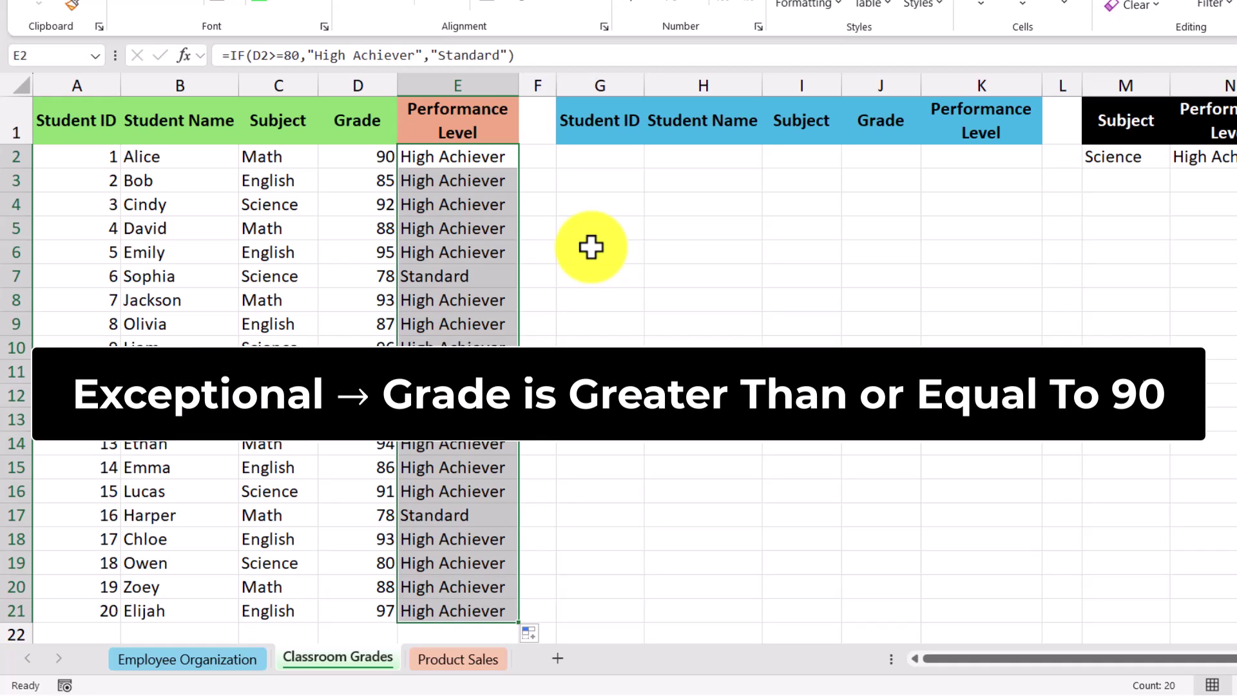
Nest the E2 formula as =IF(D2>=90,"Exceptional",IF(D2>=80,"High Achiever","Standard")) and fill it down to E21.
click(497, 161)
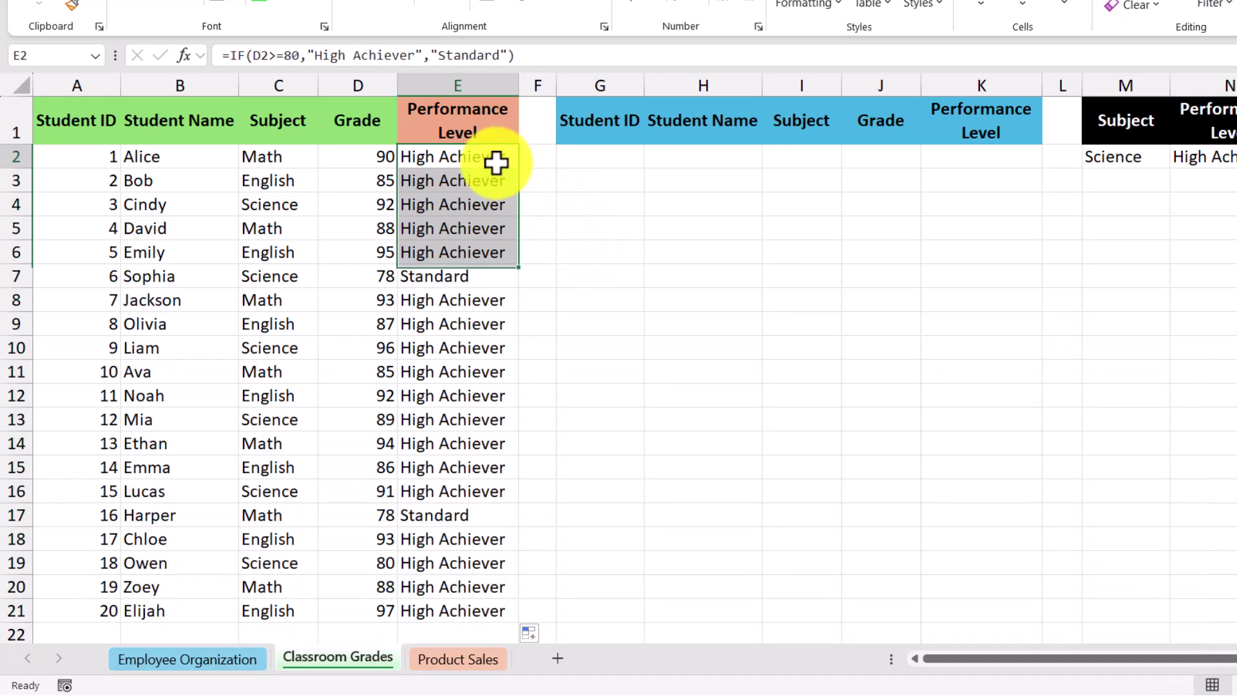
click(230, 55)
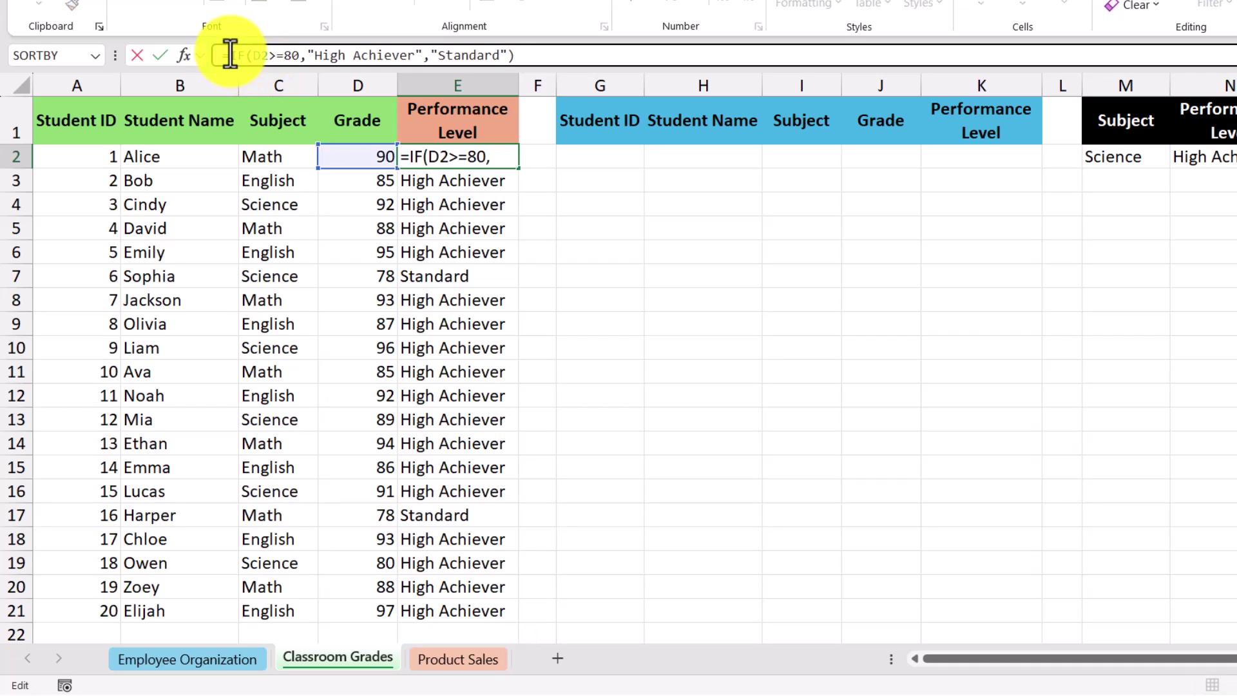
text(if)
double_click(269, 84)
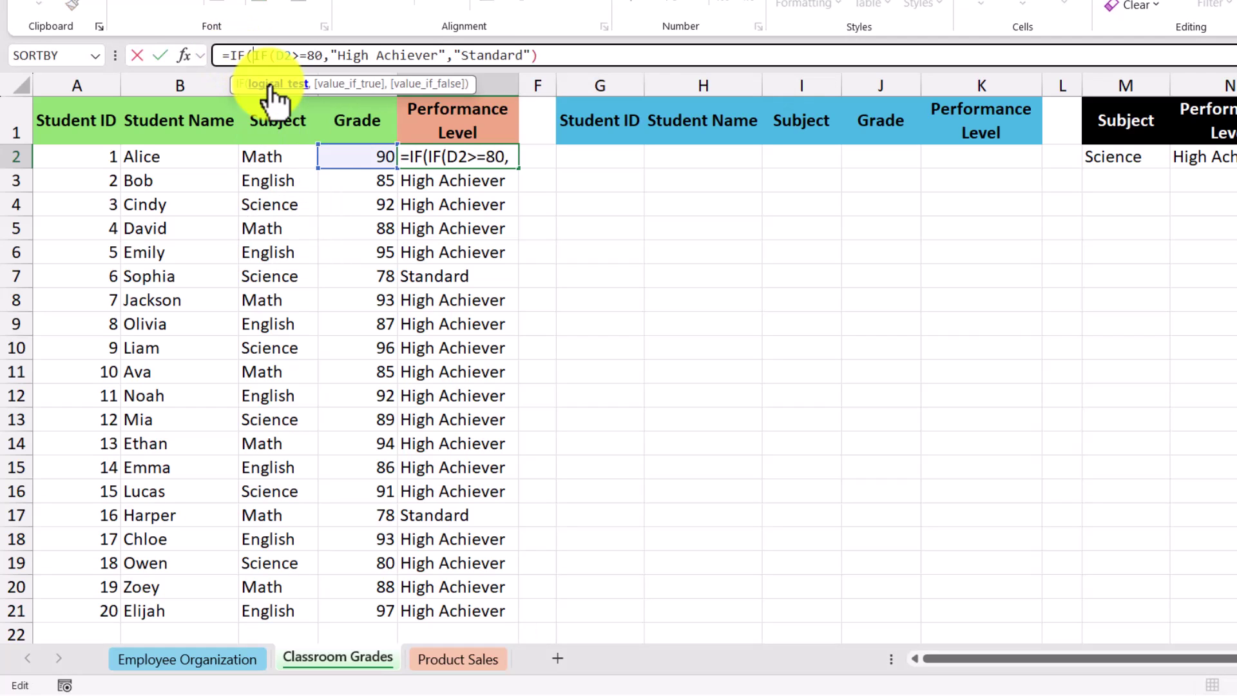
click(371, 157)
text(>=90)
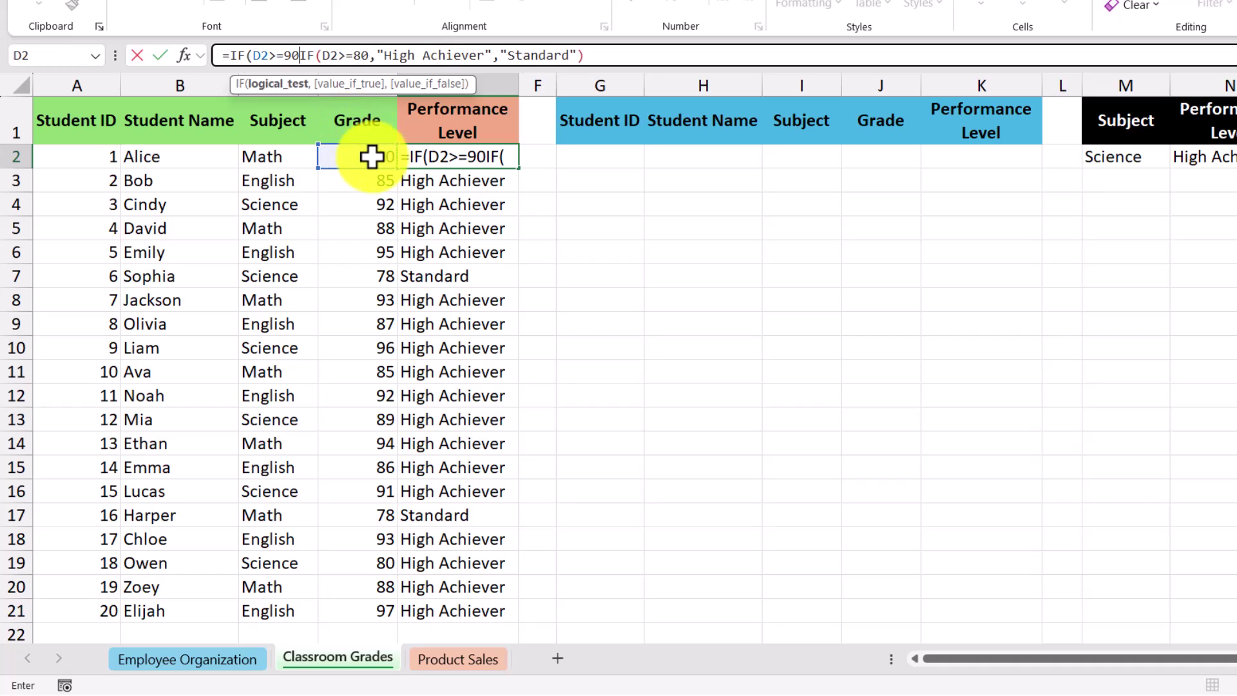
text(,)
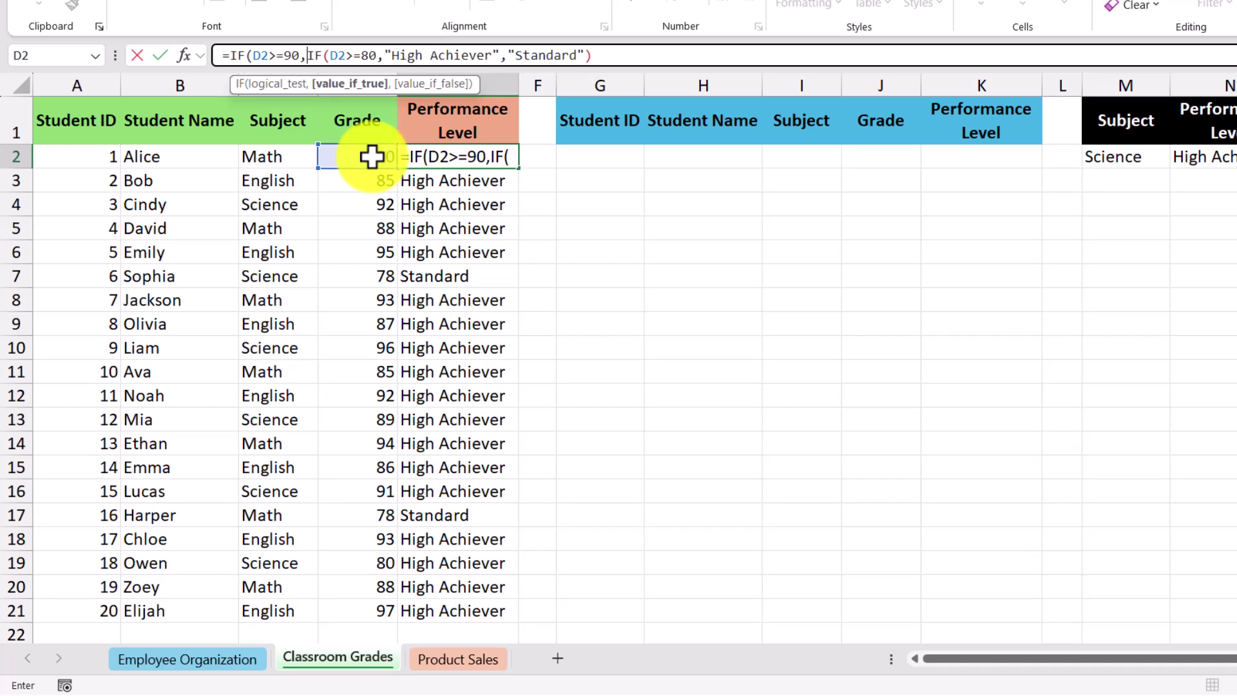
text("Except)
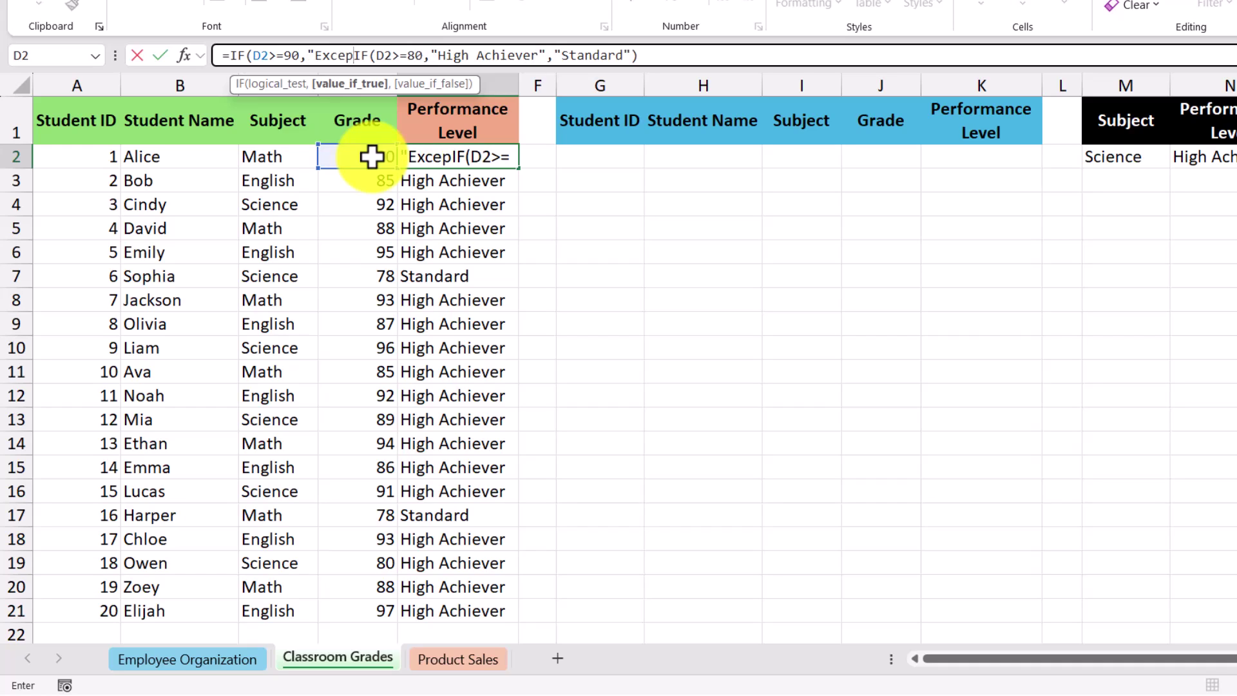
text(ional")
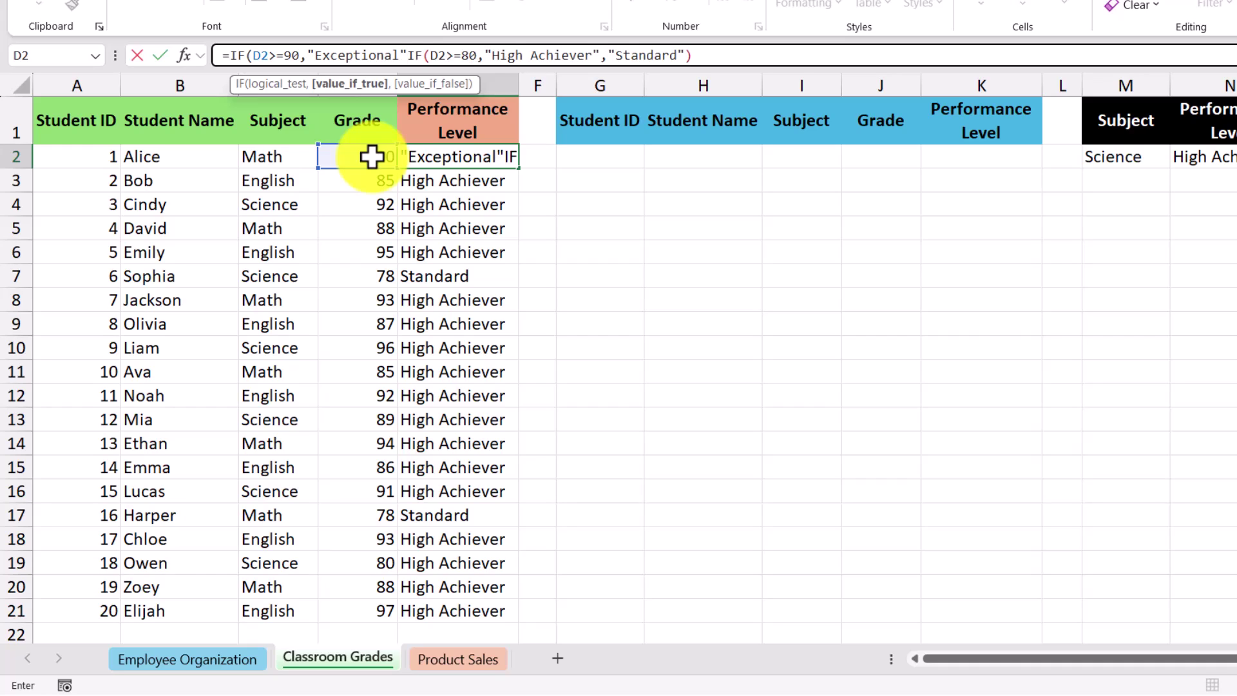
text(,)
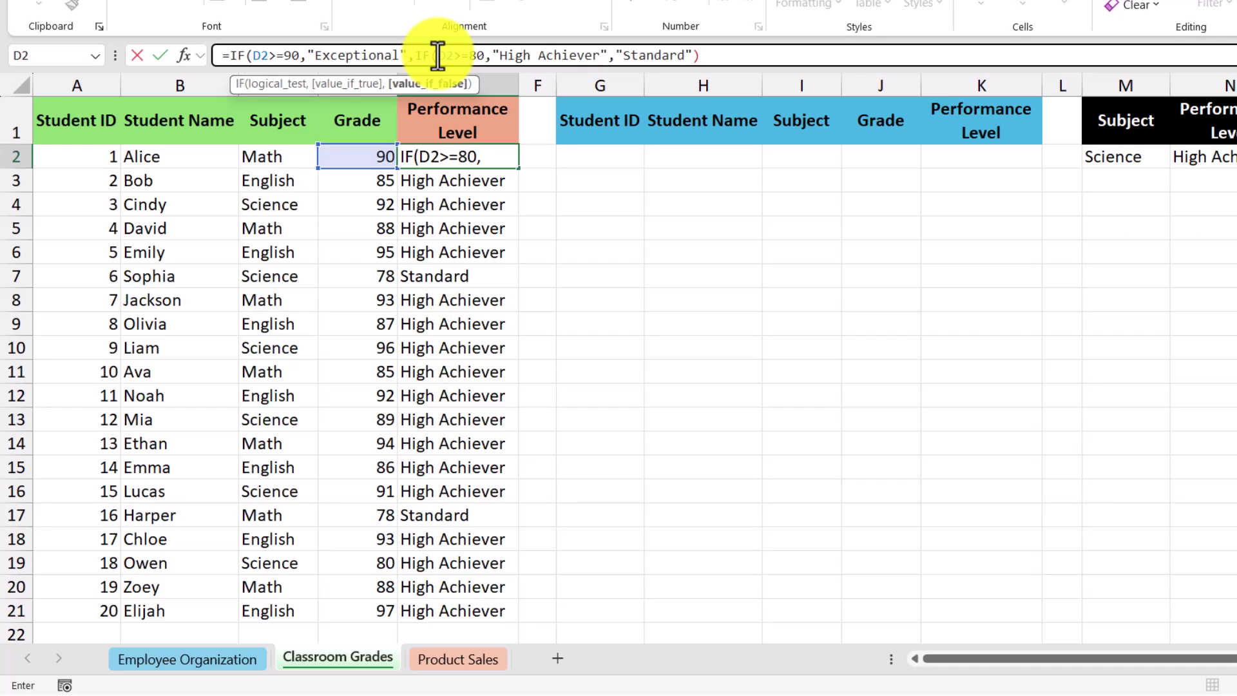
click(712, 56)
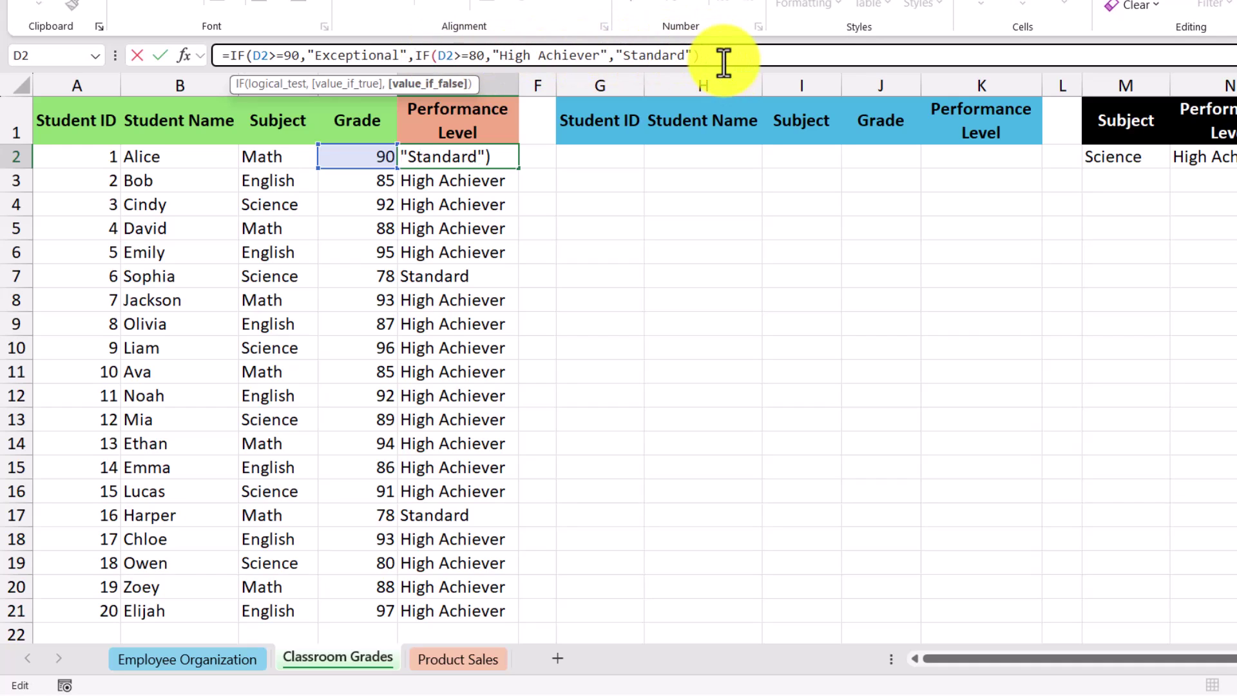
text())
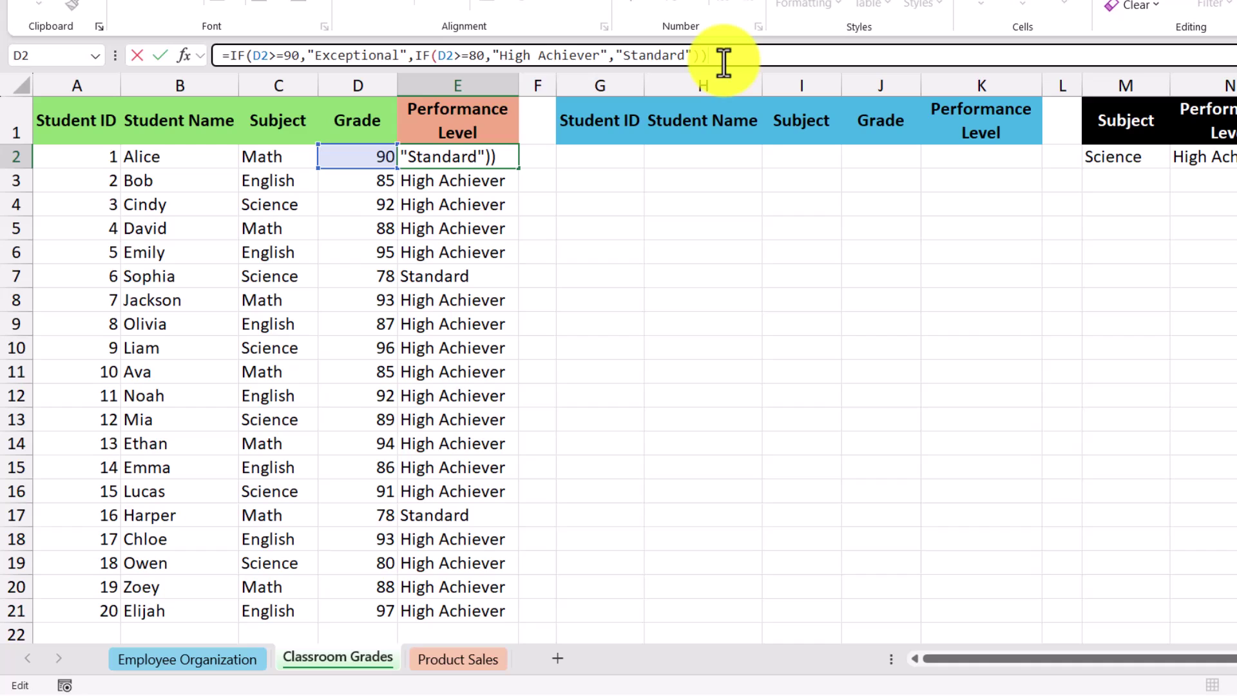
key(Return)
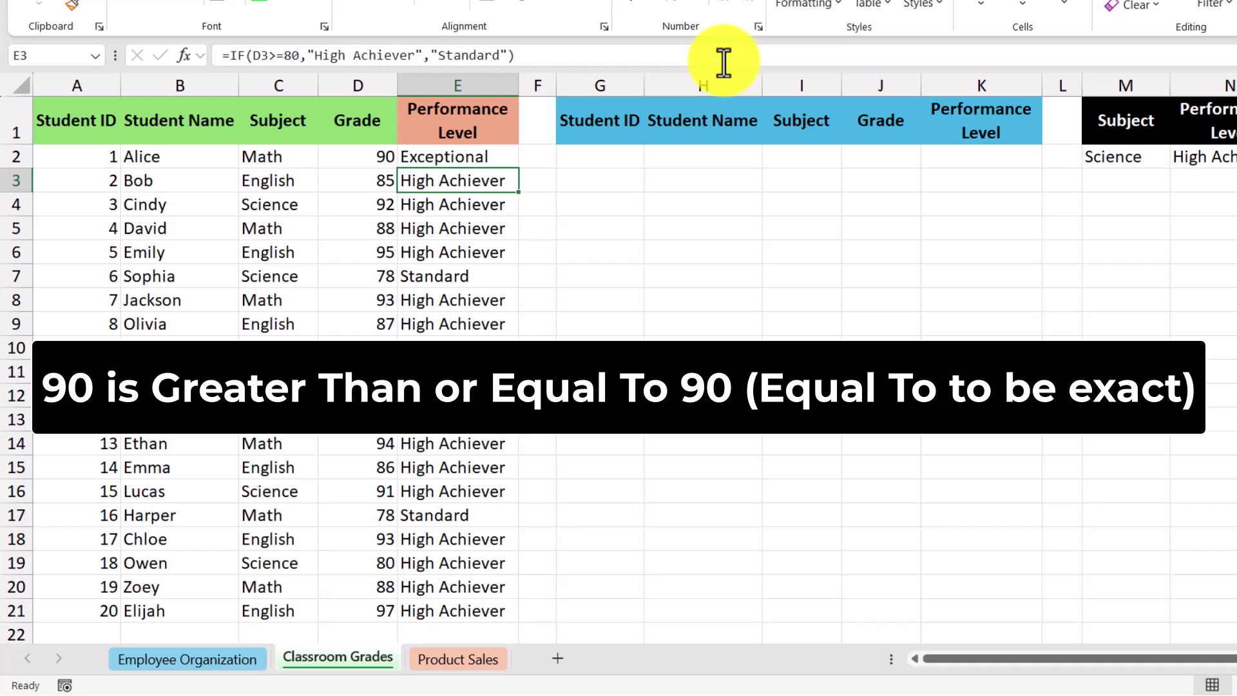
click(511, 155)
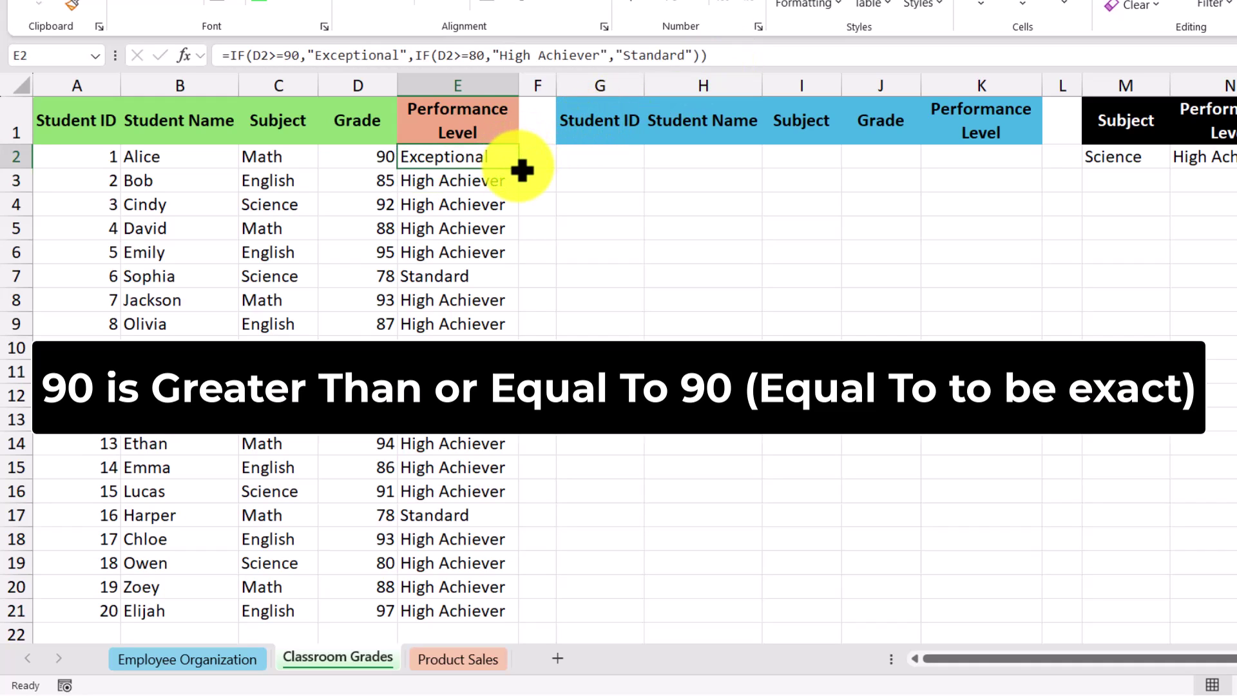
double_click(522, 169)
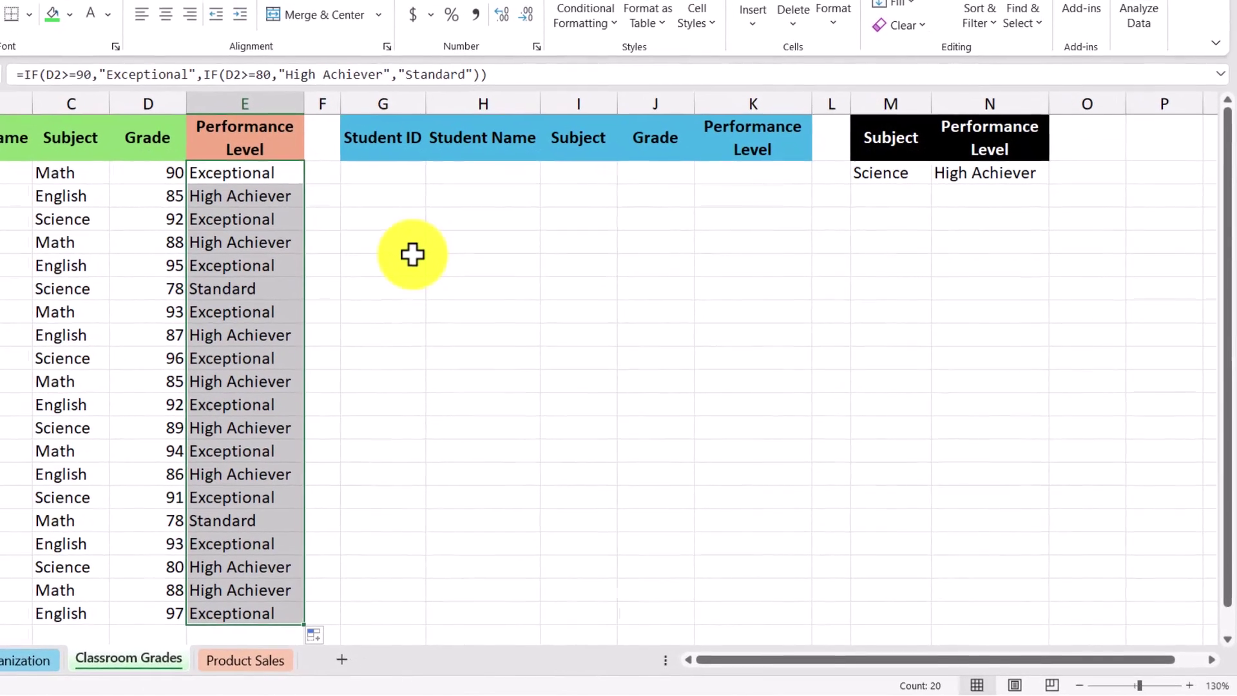
Inspect the Subject choices in M2 and the Performance Level criterion in N2.
click(889, 156)
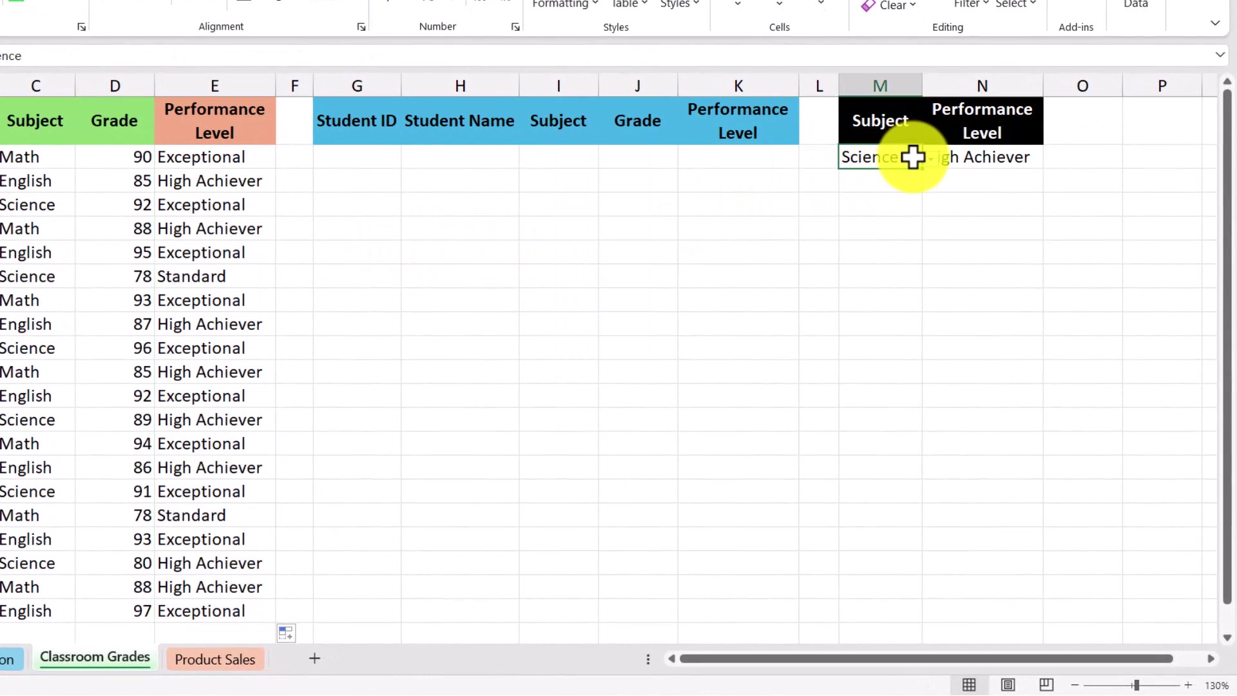
click(933, 163)
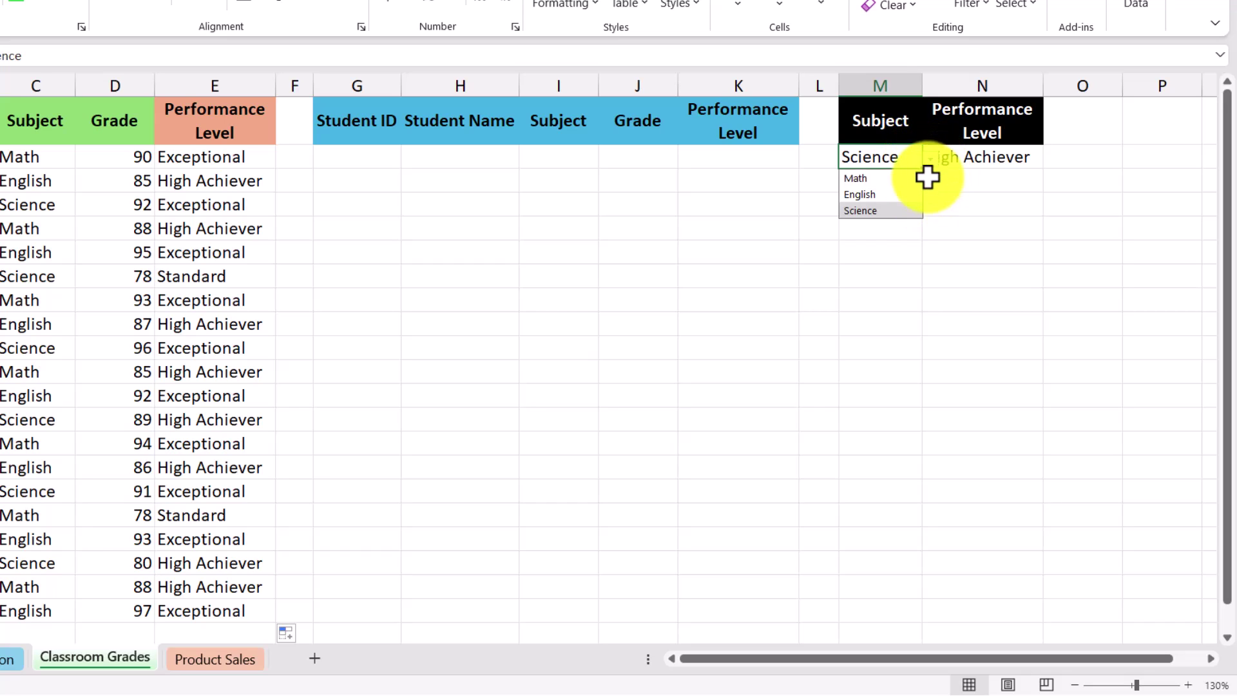
click(1035, 161)
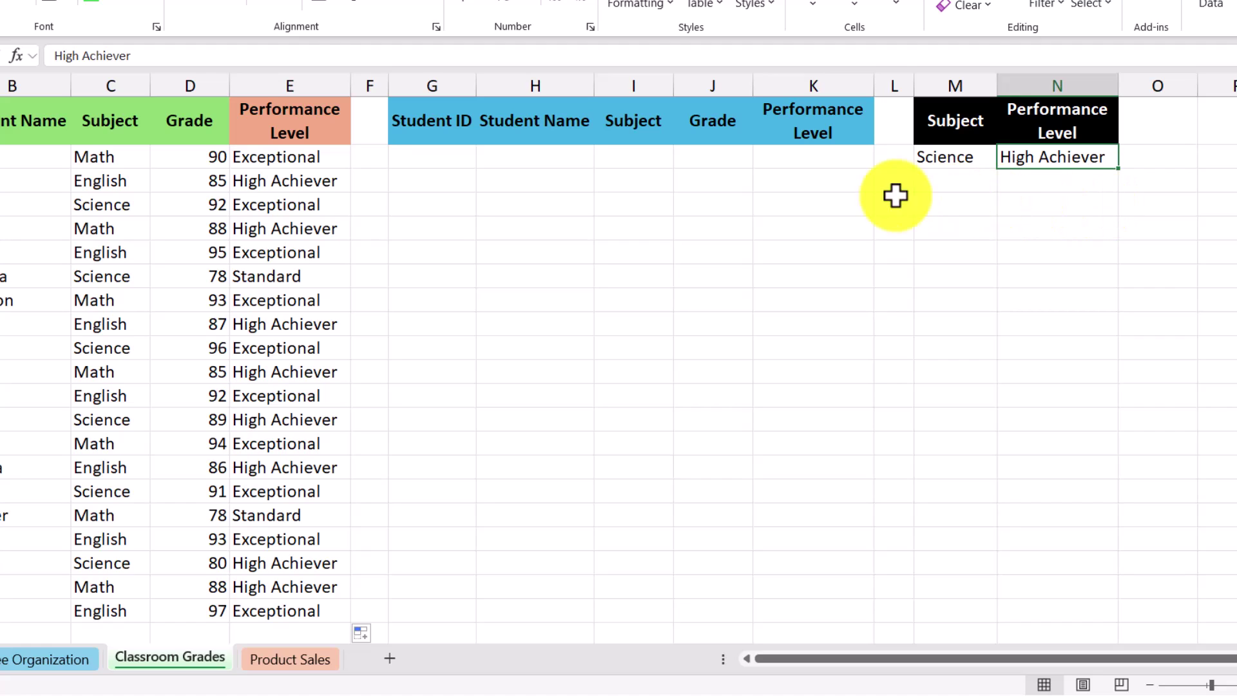
Enter =FILTER(A2:E21,C2:C21=M2) in Student ID cell G2 to extract students matching the Subject criterion.
click(458, 163)
text(=)
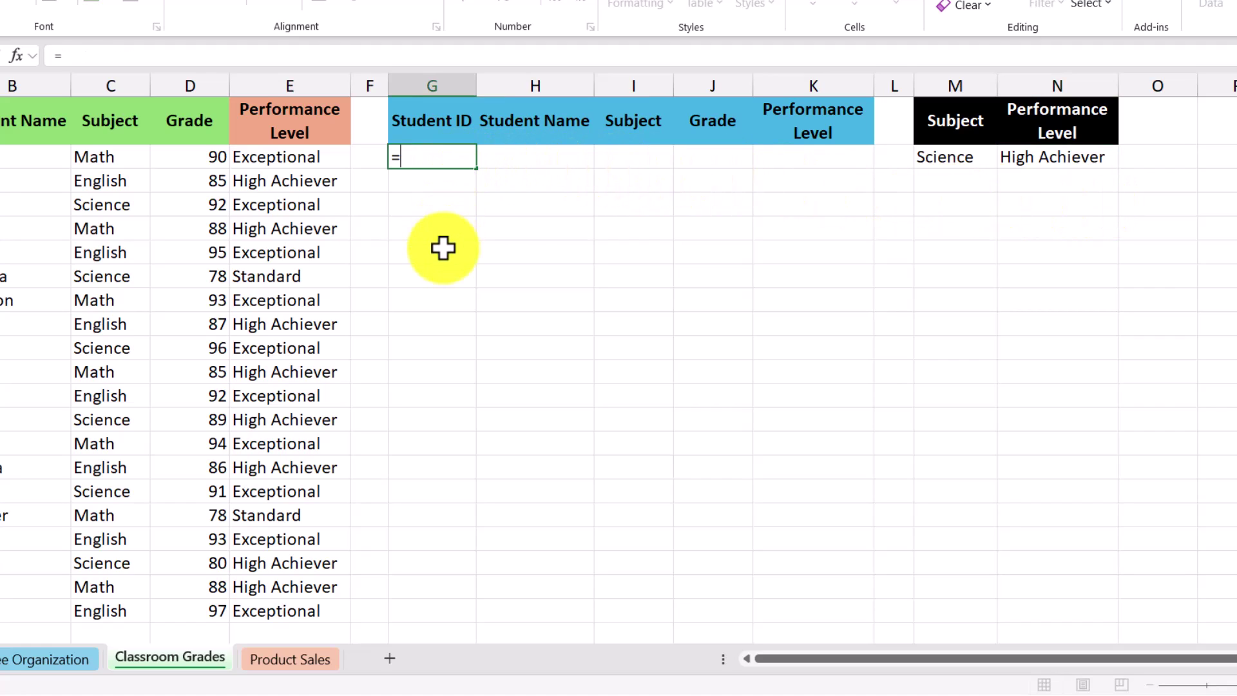
text(filt)
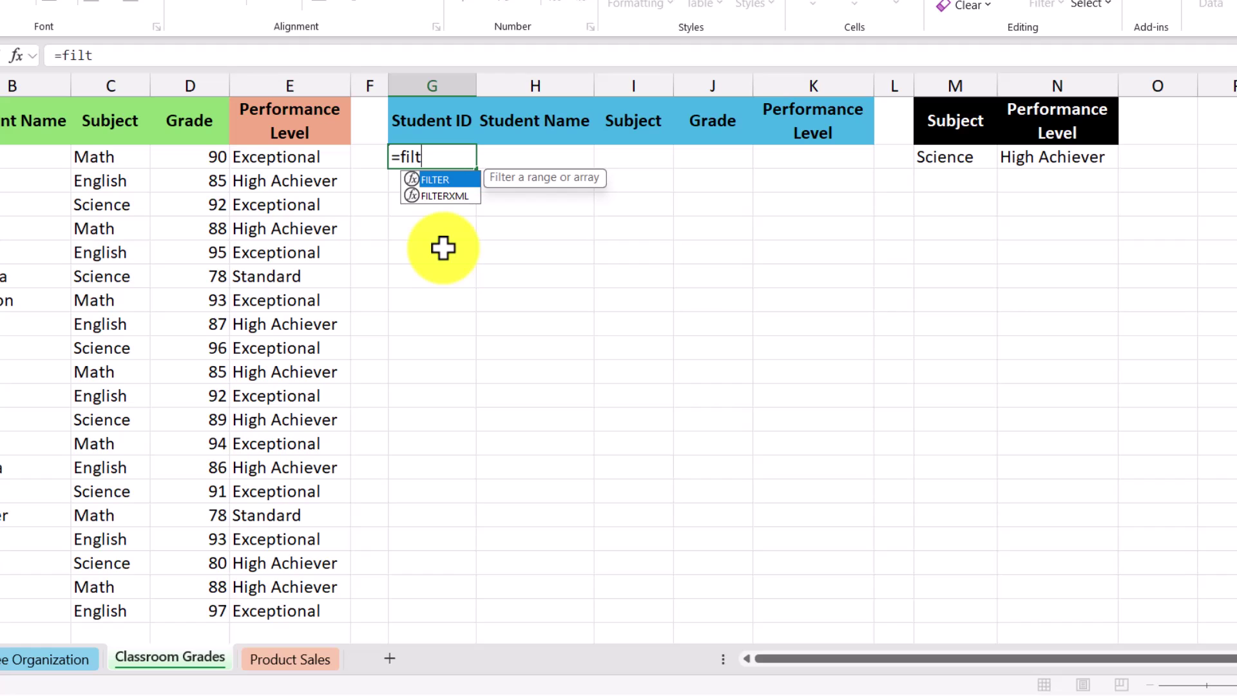
double_click(451, 178)
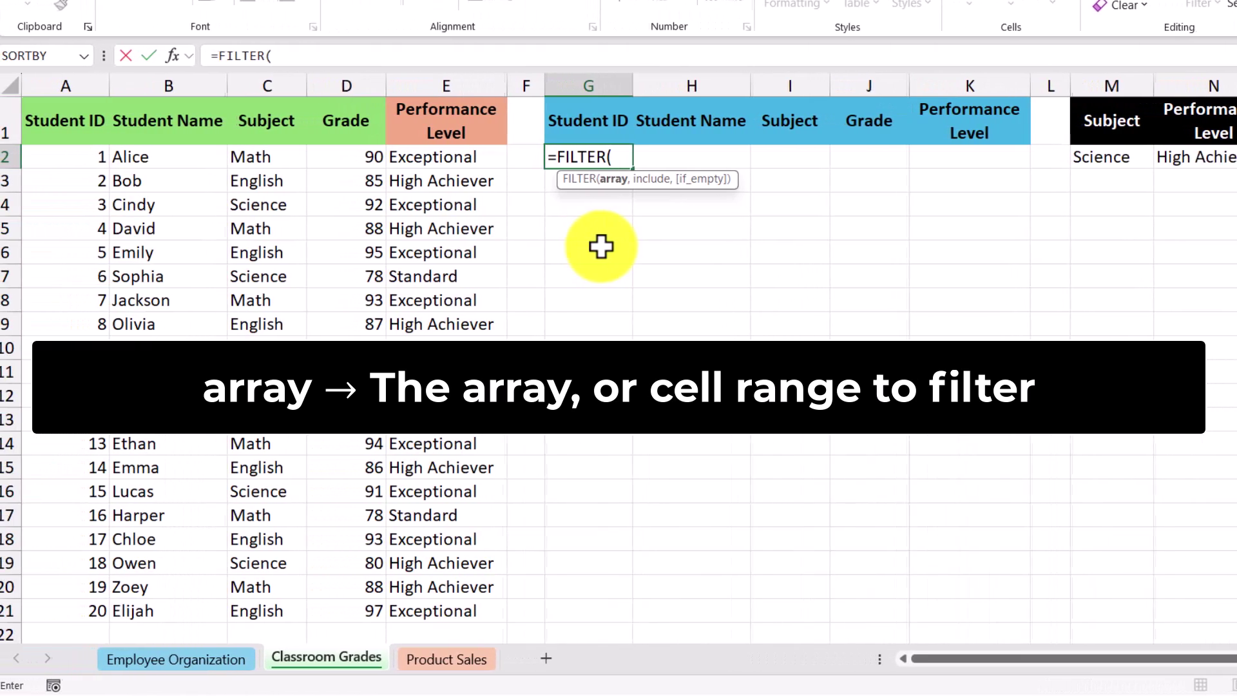
drag(110, 157, 470, 606)
text(,)
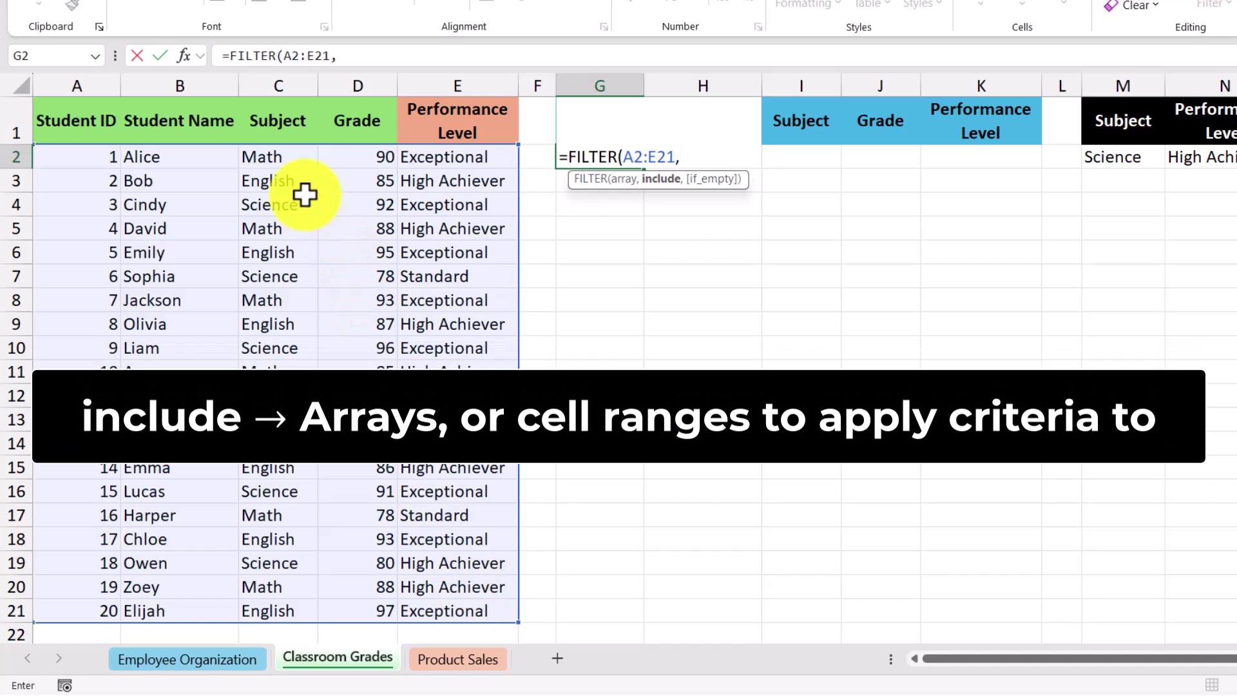
drag(284, 160, 297, 609)
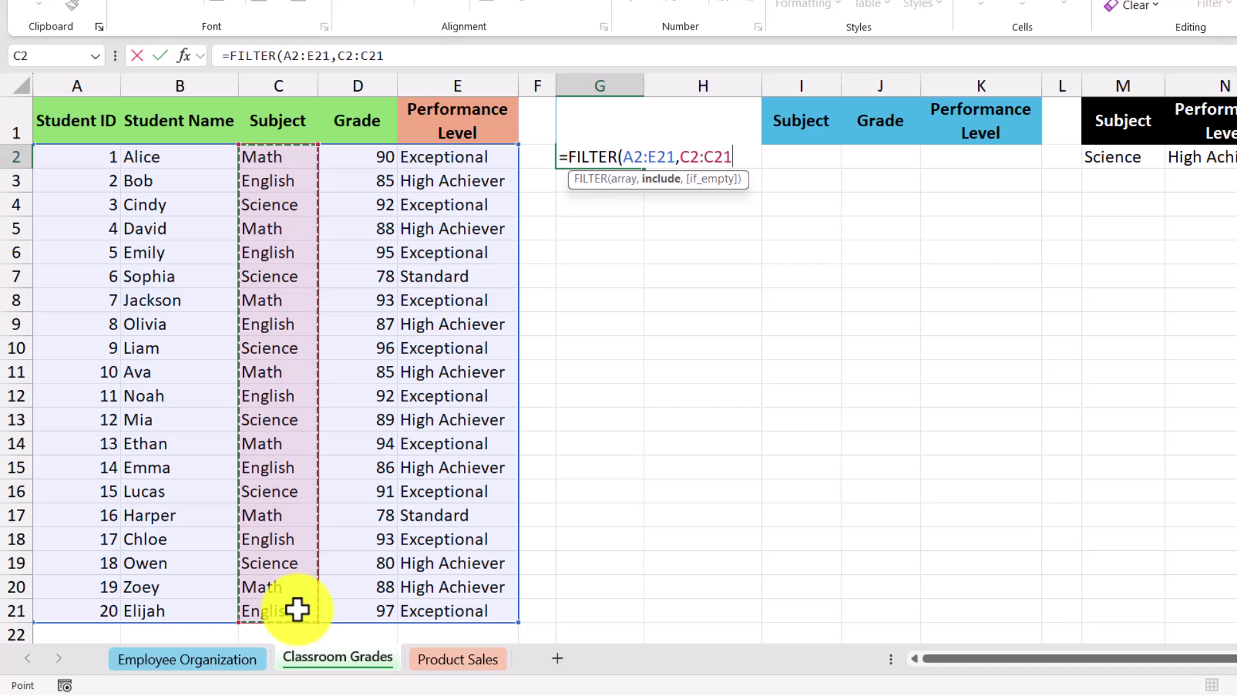
text(=)
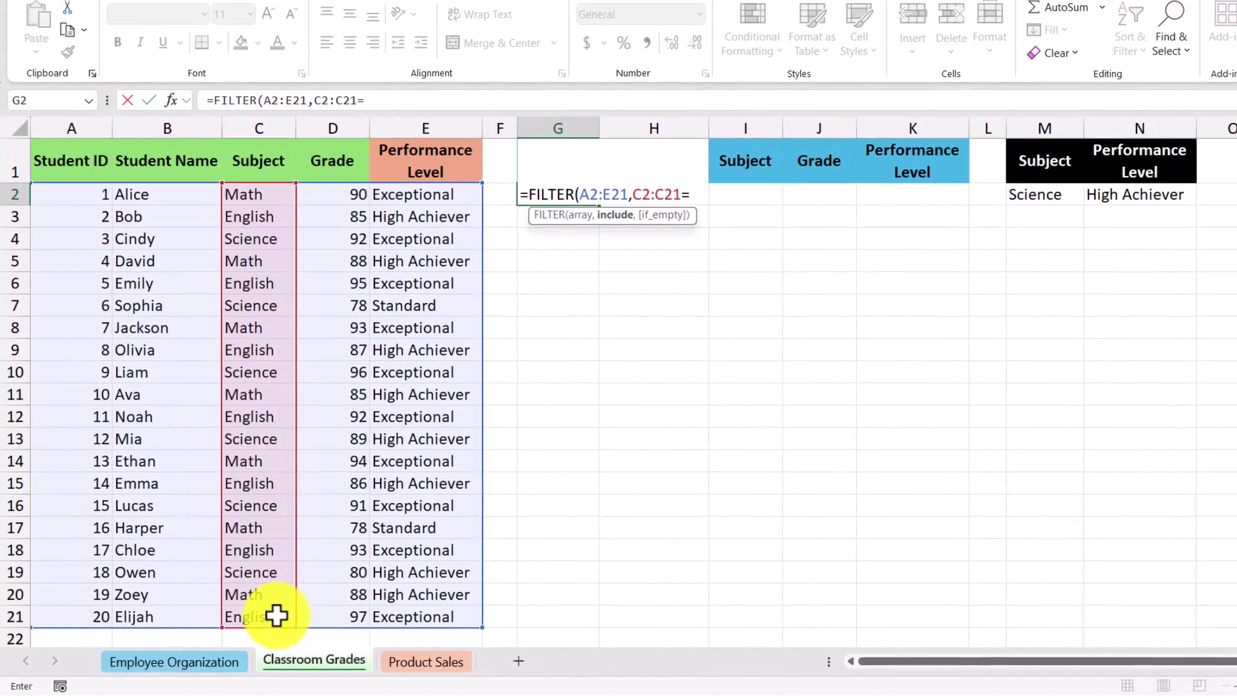
click(1033, 203)
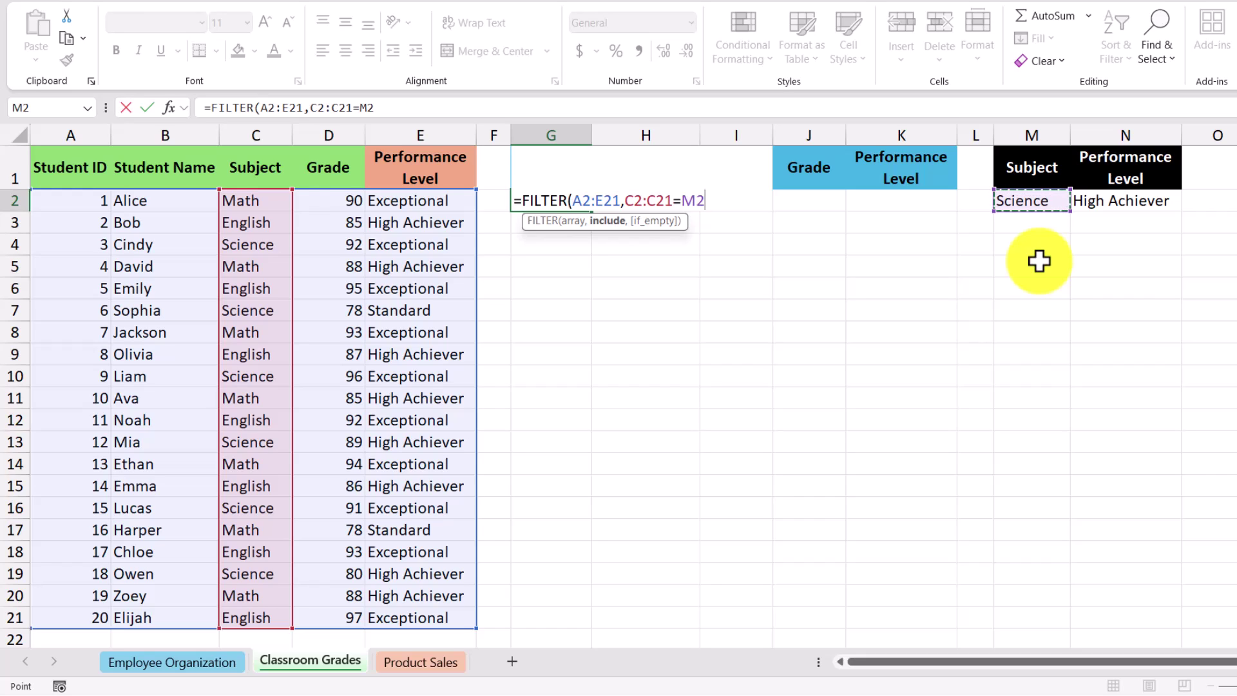
key(Return)
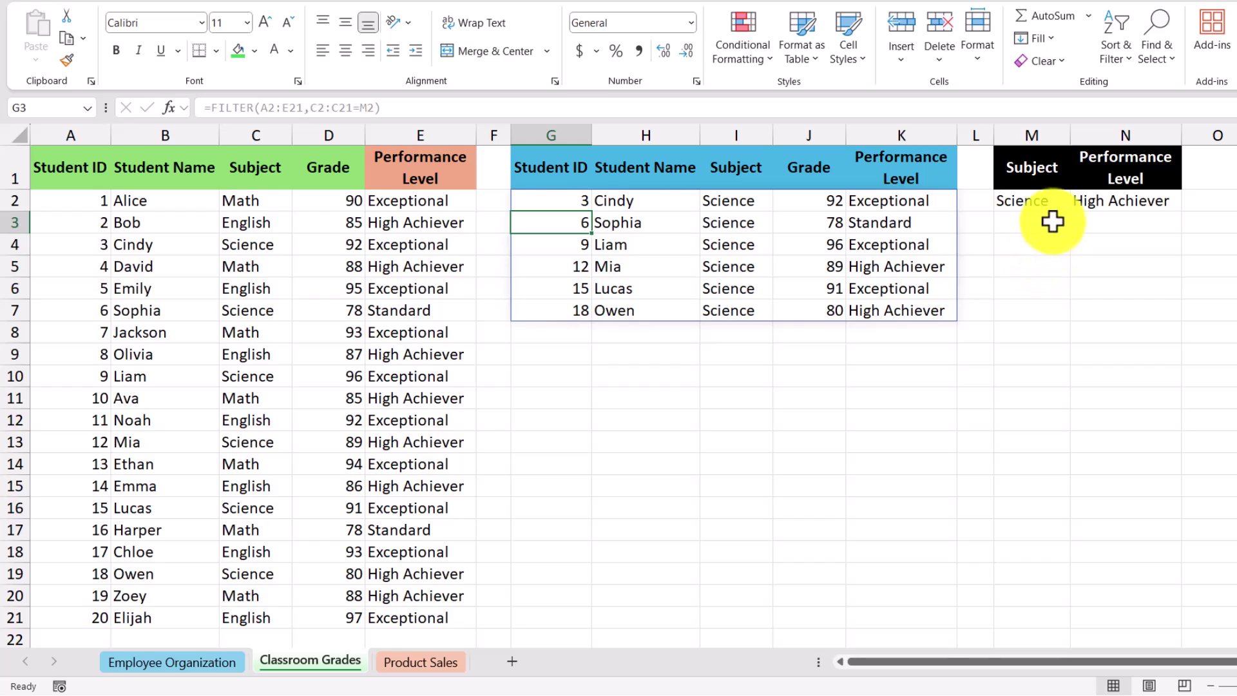
Test the filter by switching the Subject in M2 to Math, English, and back to Science.
click(1059, 202)
click(1079, 201)
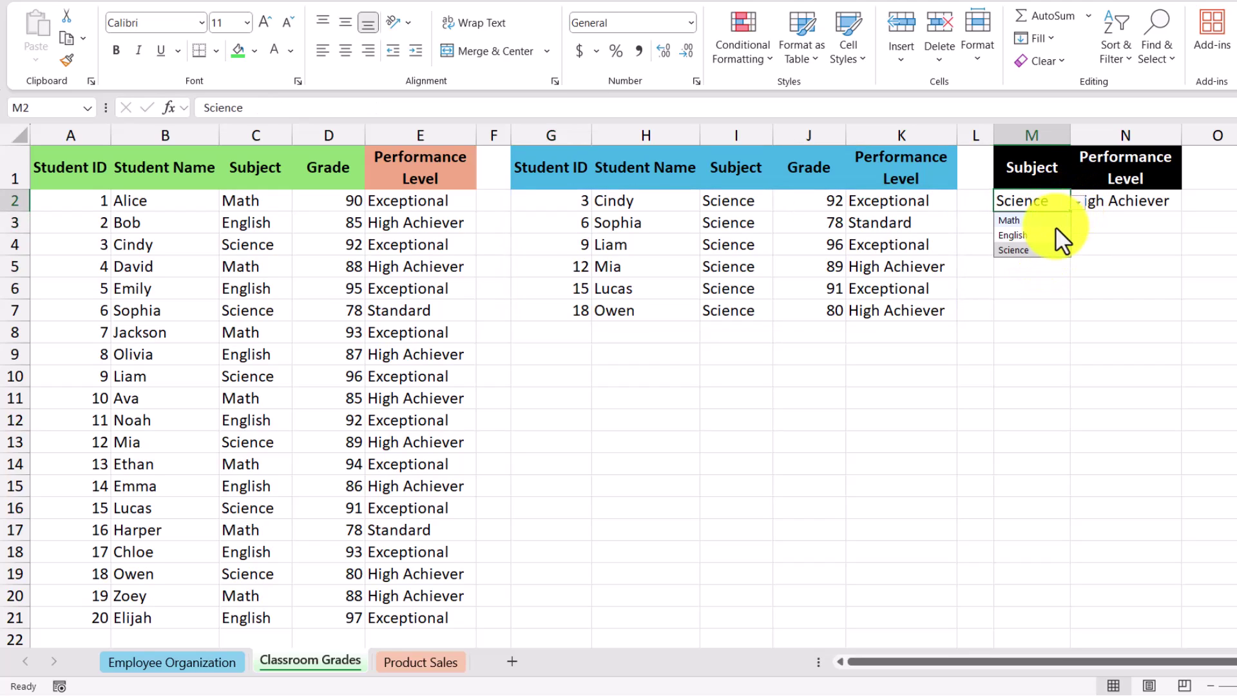
click(1011, 220)
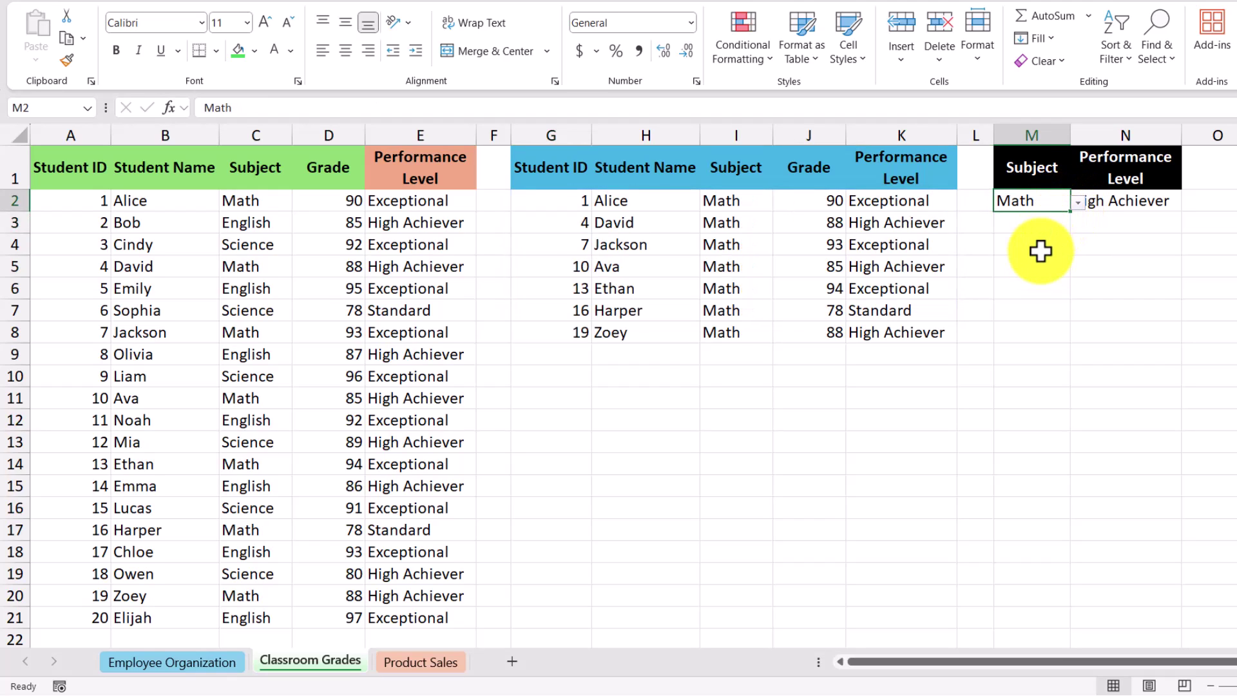
click(1076, 205)
click(1057, 232)
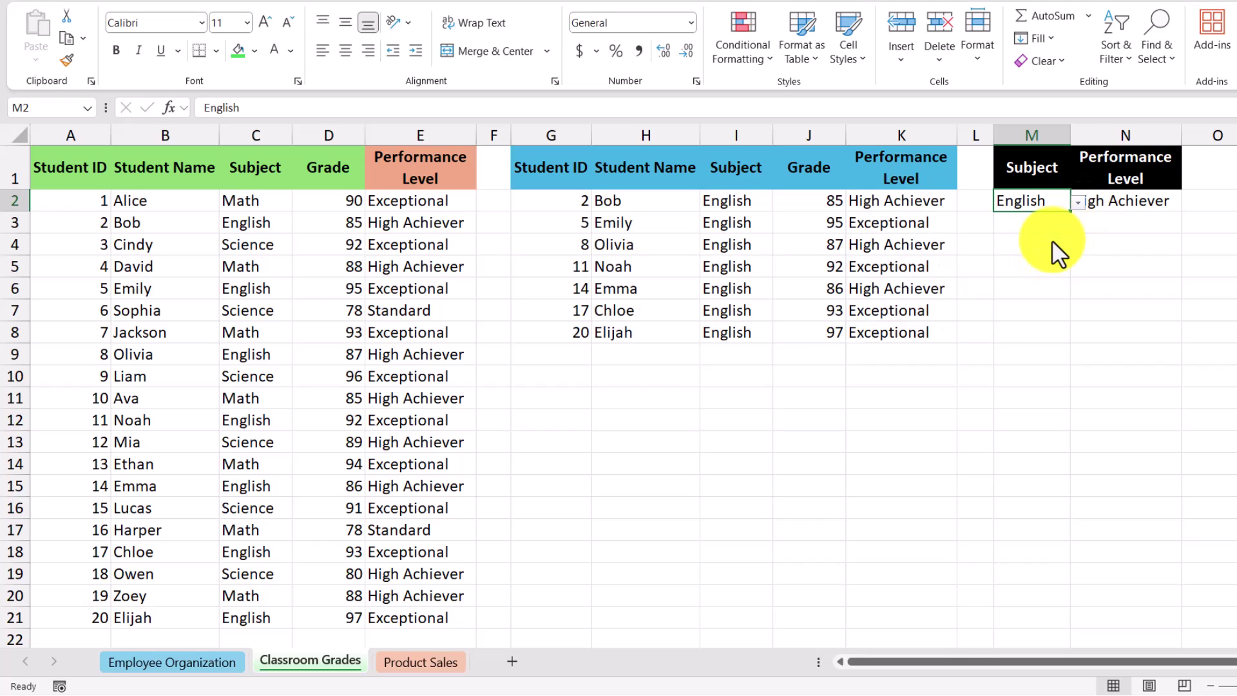
click(1081, 208)
click(1042, 253)
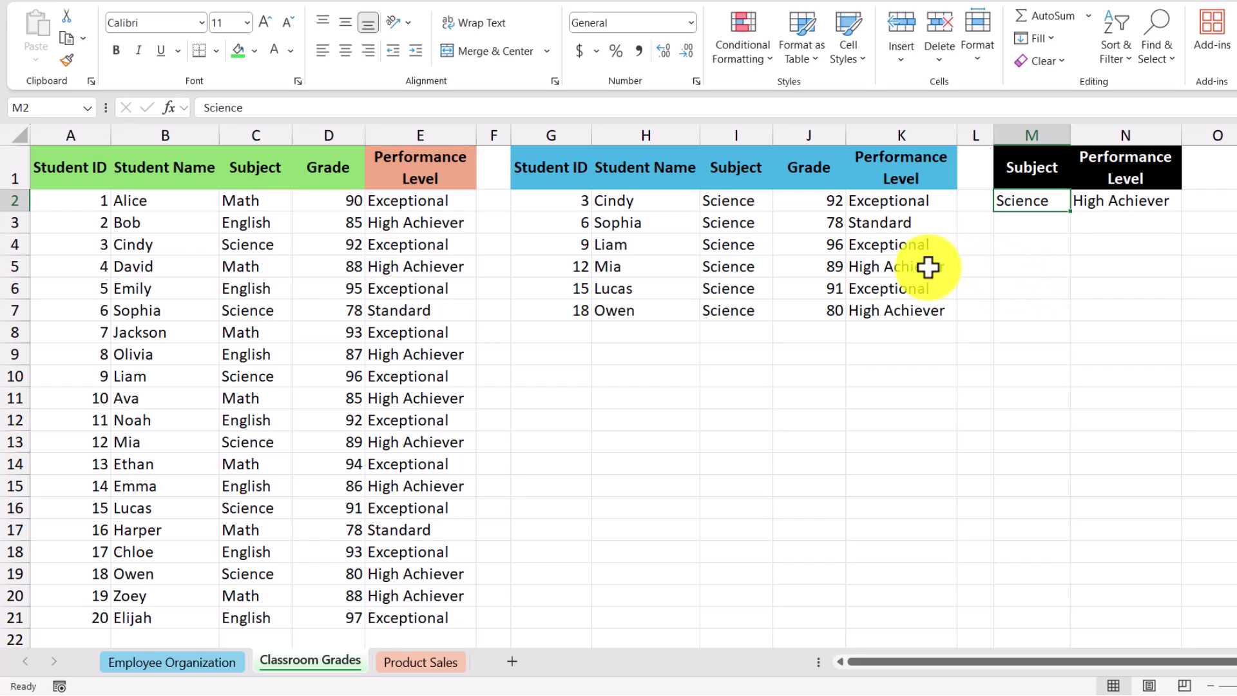
Add the Performance Level criterion to the G2 formula, making it =FILTER(A2:E21,(C2:C21=M2)*(E2:E21=N2)).
click(589, 200)
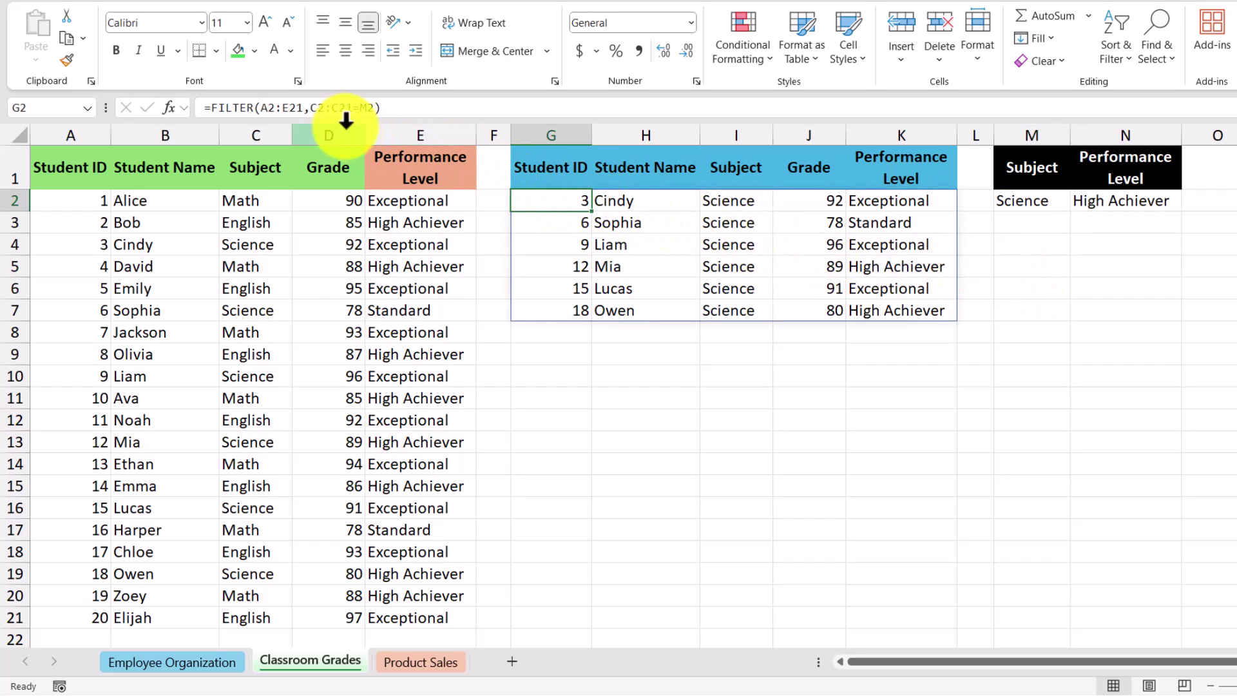
click(310, 107)
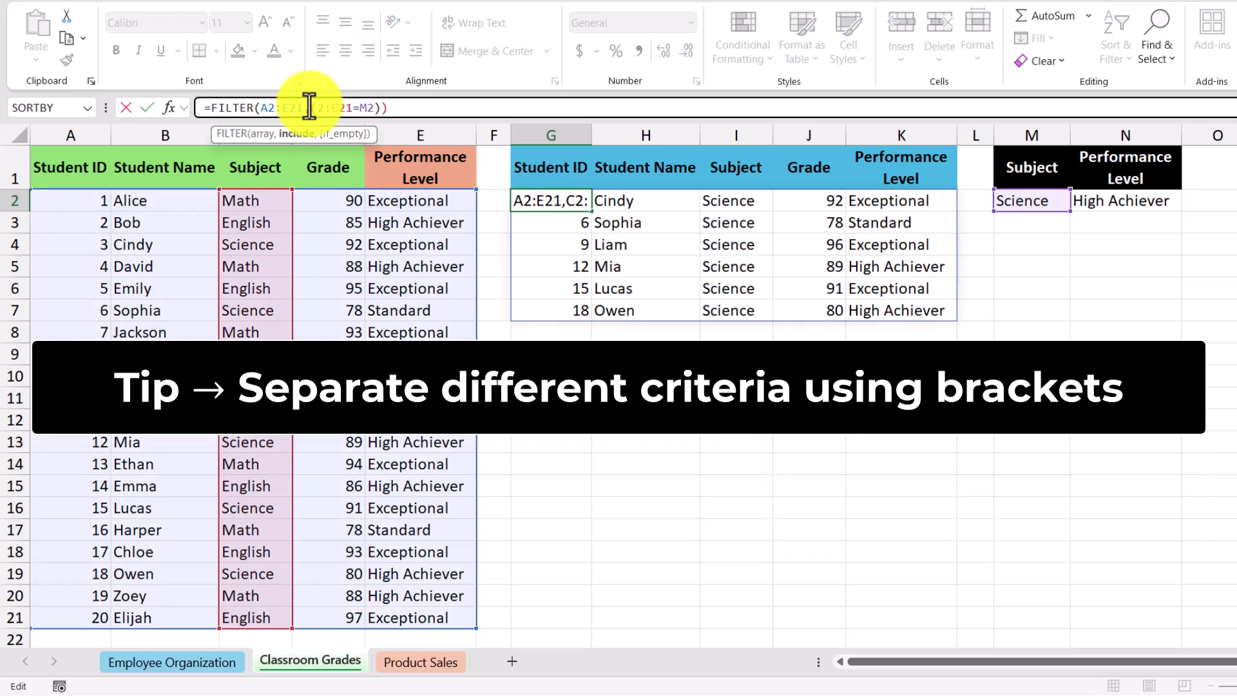
text(()
click(381, 108)
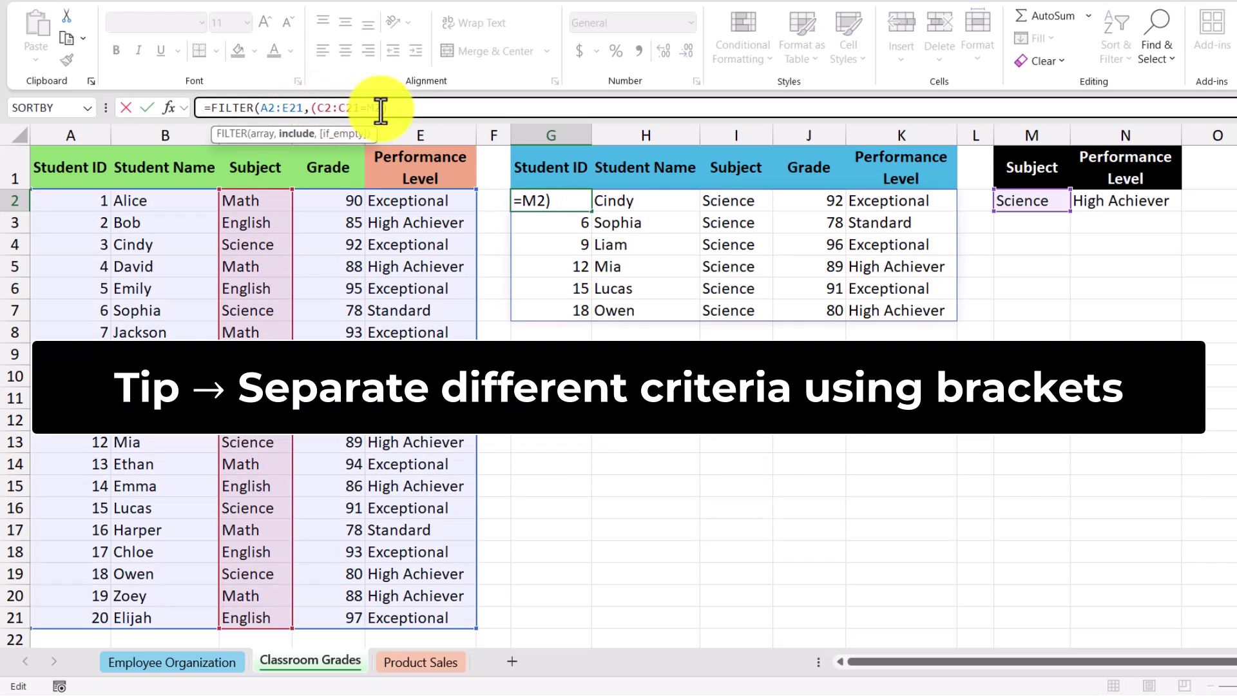
text()*)
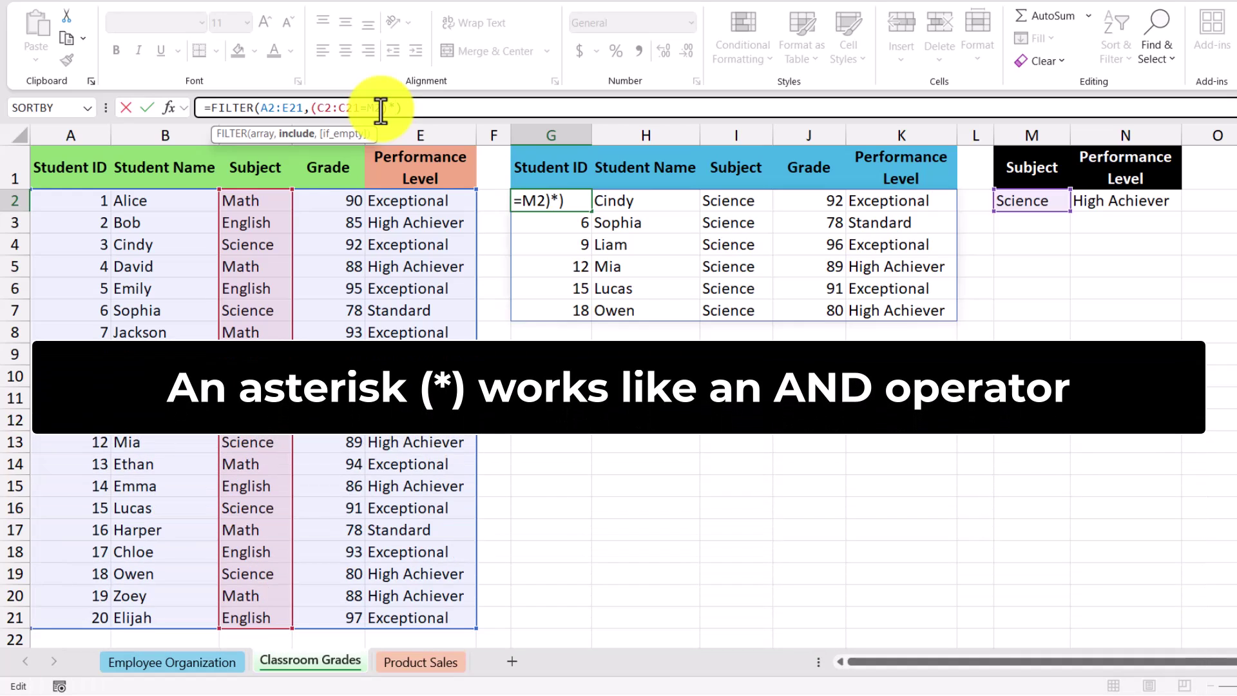
text(())
key(Left)
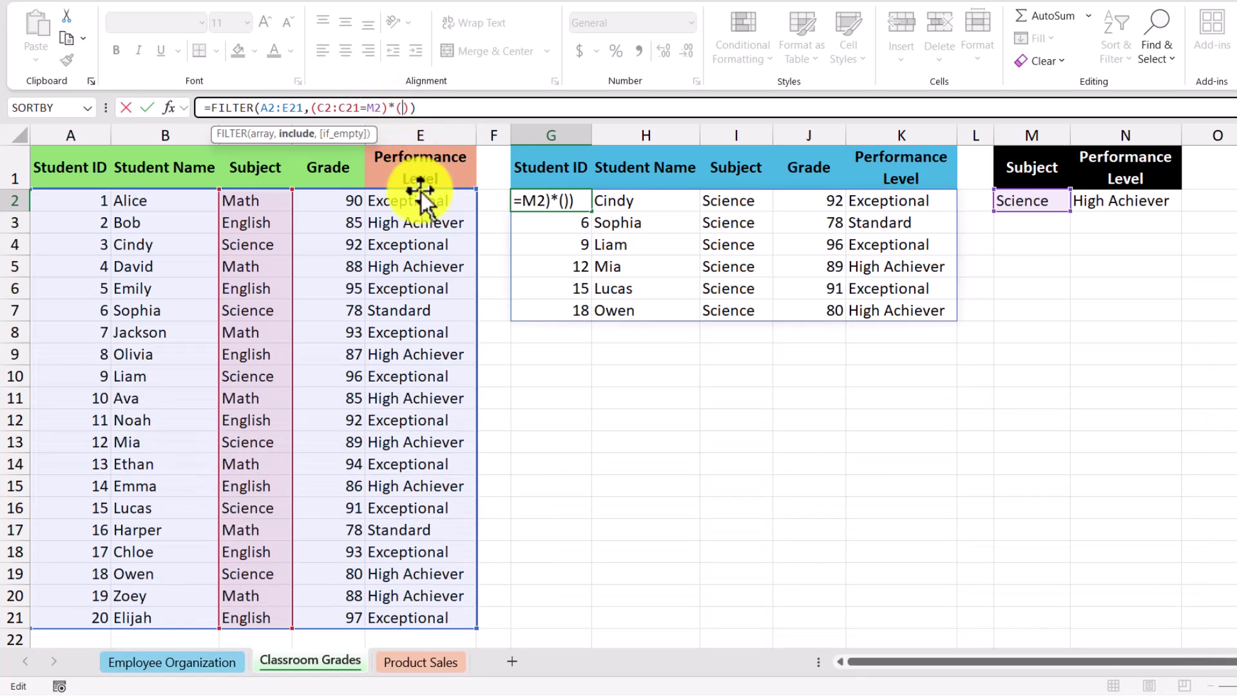
drag(426, 201, 441, 621)
text(=)
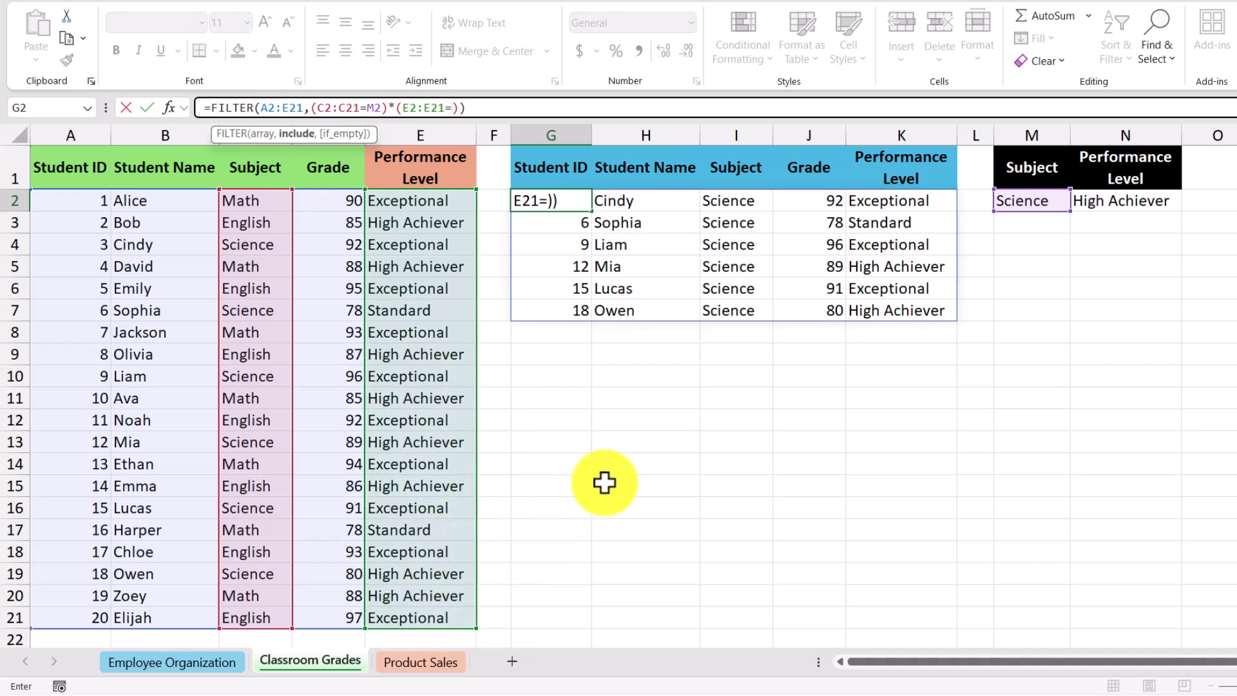
click(1125, 205)
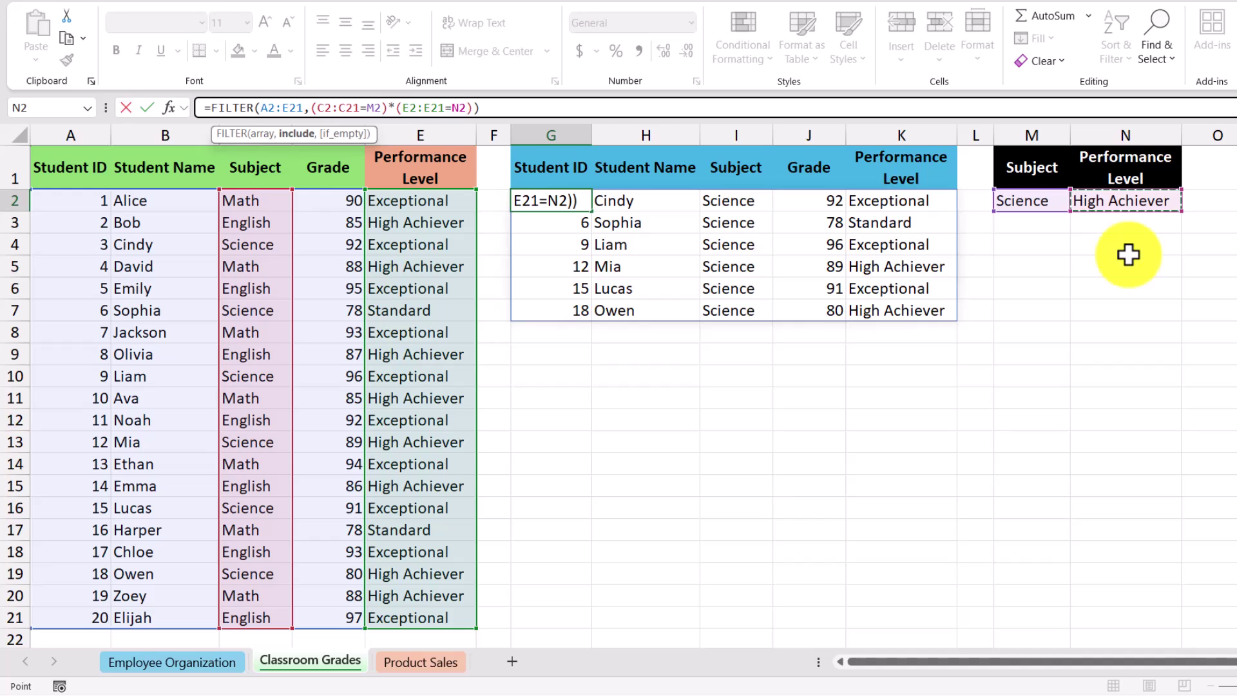
key(Return)
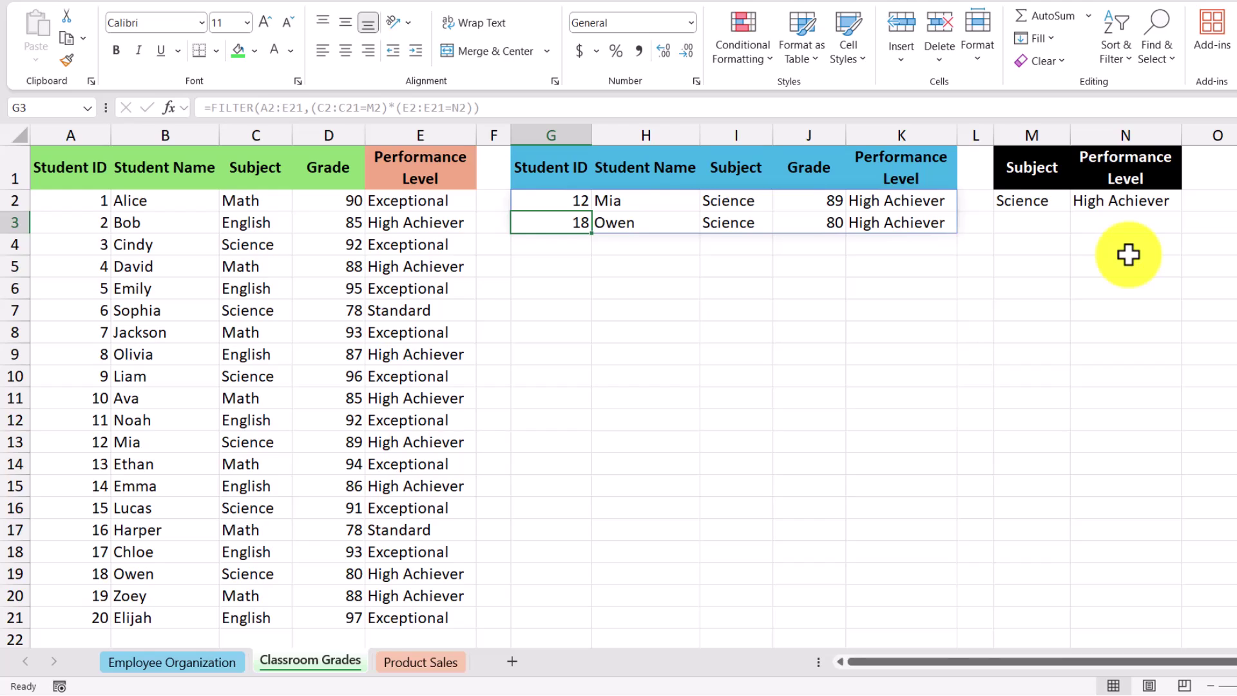
Set the Subject criterion in M2 to Math to test the two-criteria filter.
click(1050, 200)
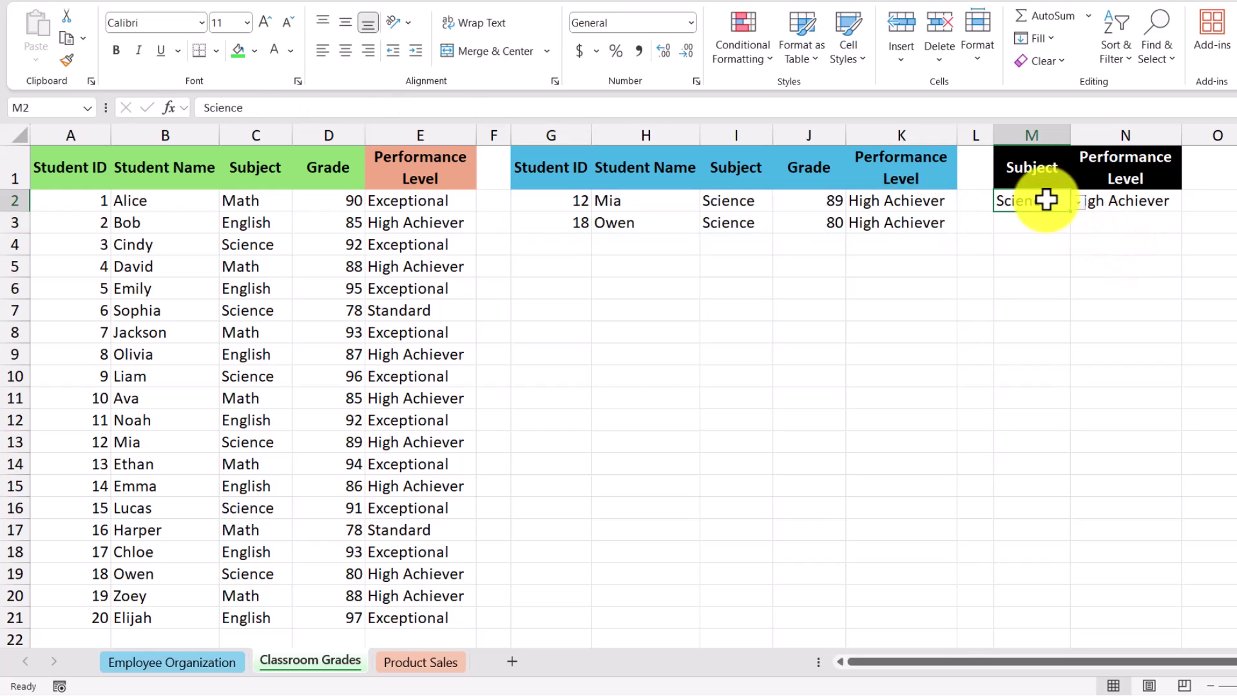
click(1078, 203)
click(1057, 219)
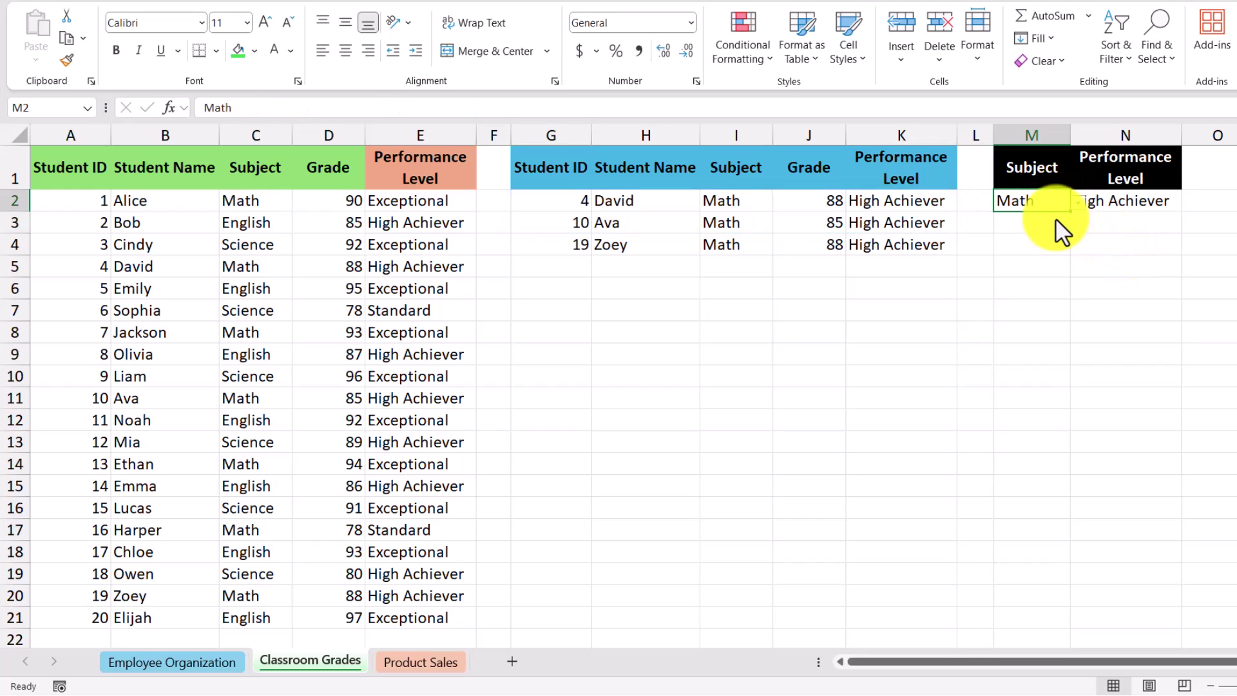
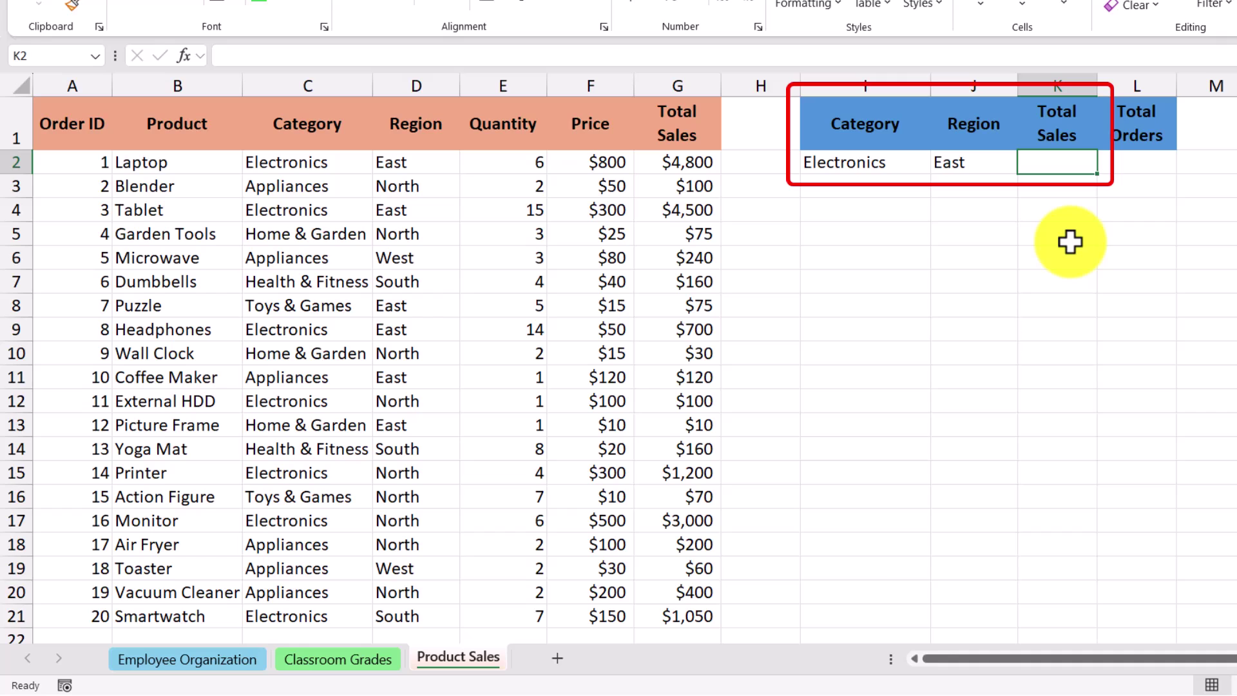
Start a SUMIFS formula in Total Sales cell K2 with sum range G2:G21, Category range C2:C21 and criterion I2.
text(=)
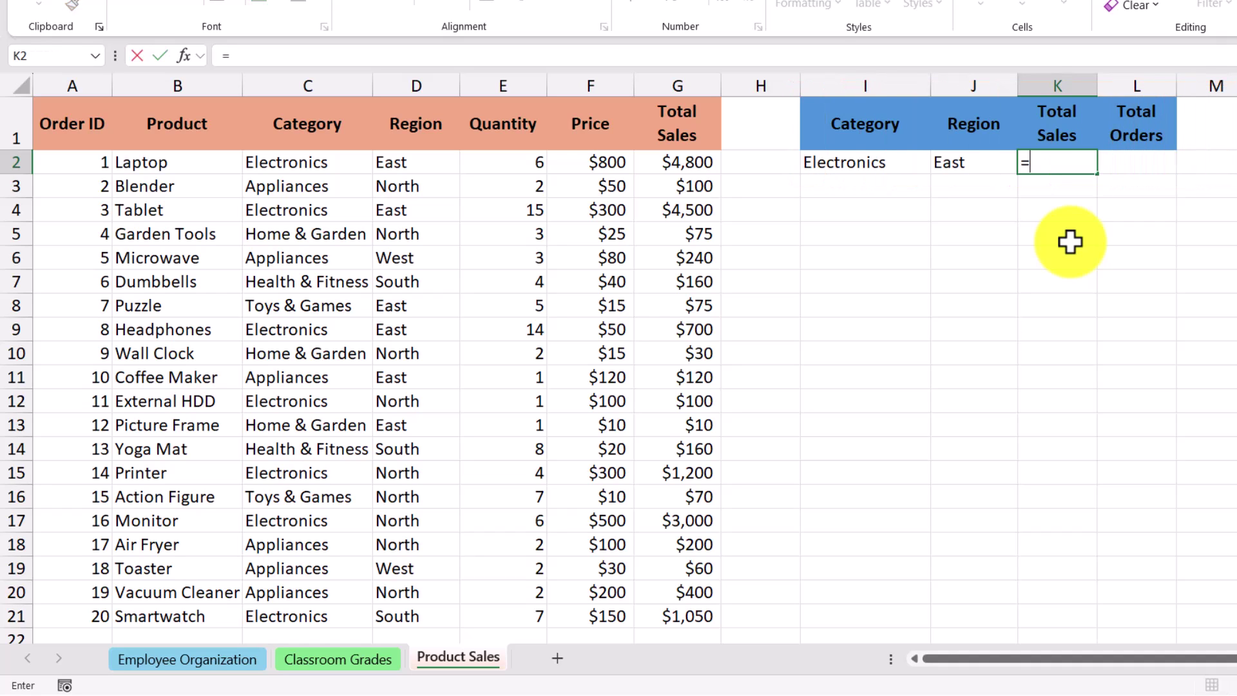
text(sum)
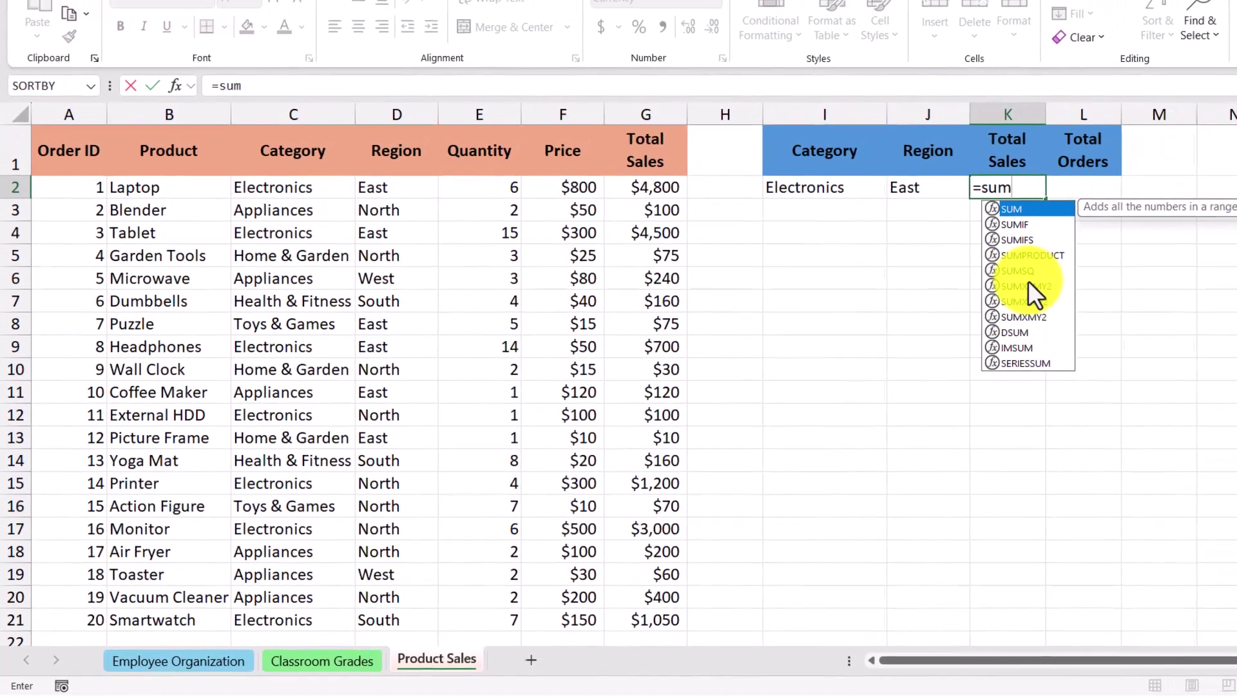
double_click(1031, 239)
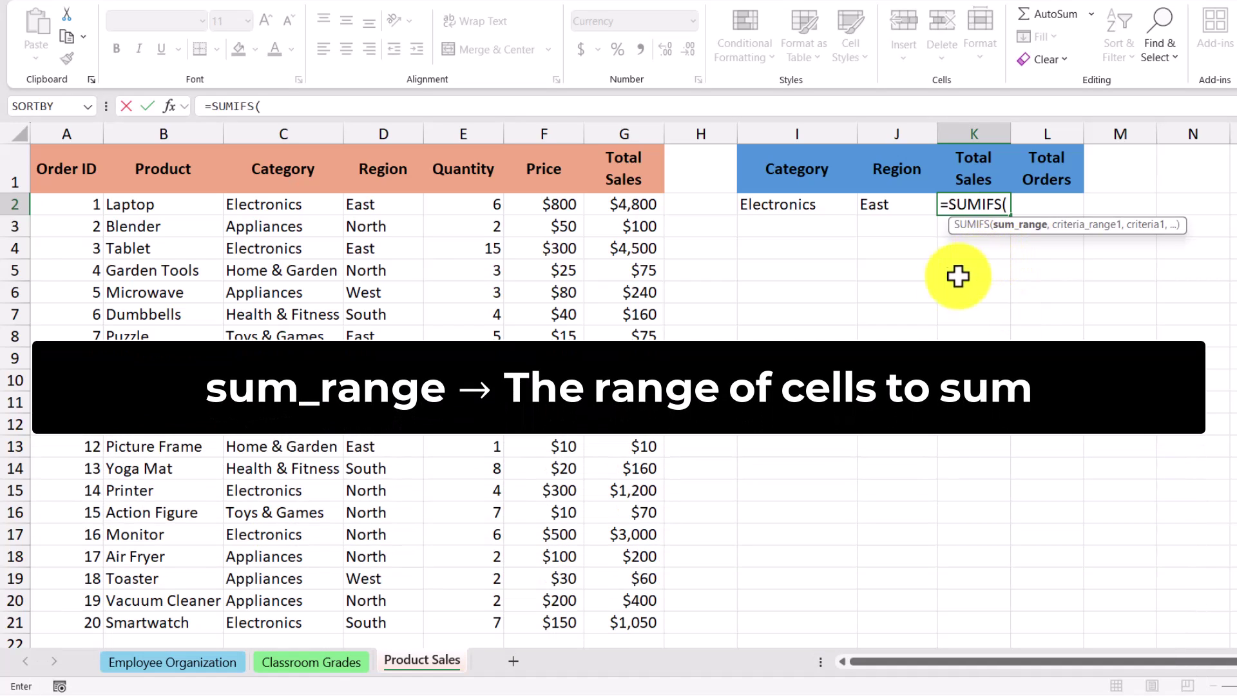
click(636, 204)
drag(636, 204, 633, 615)
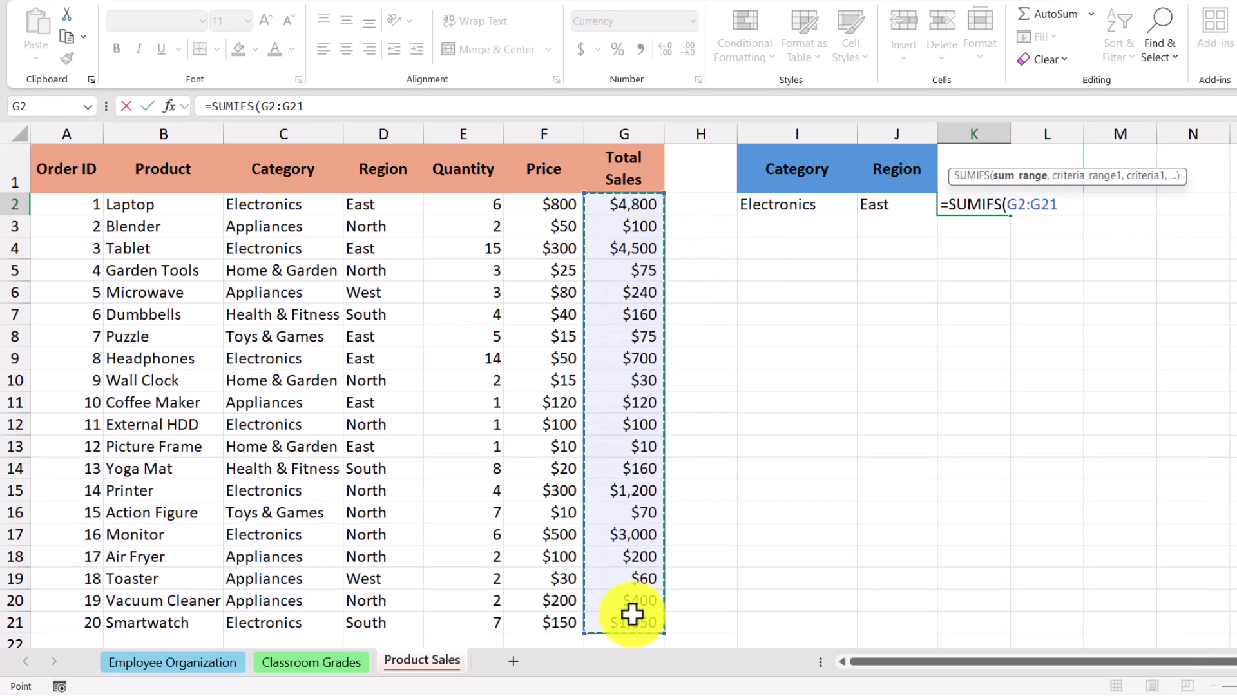
text(,)
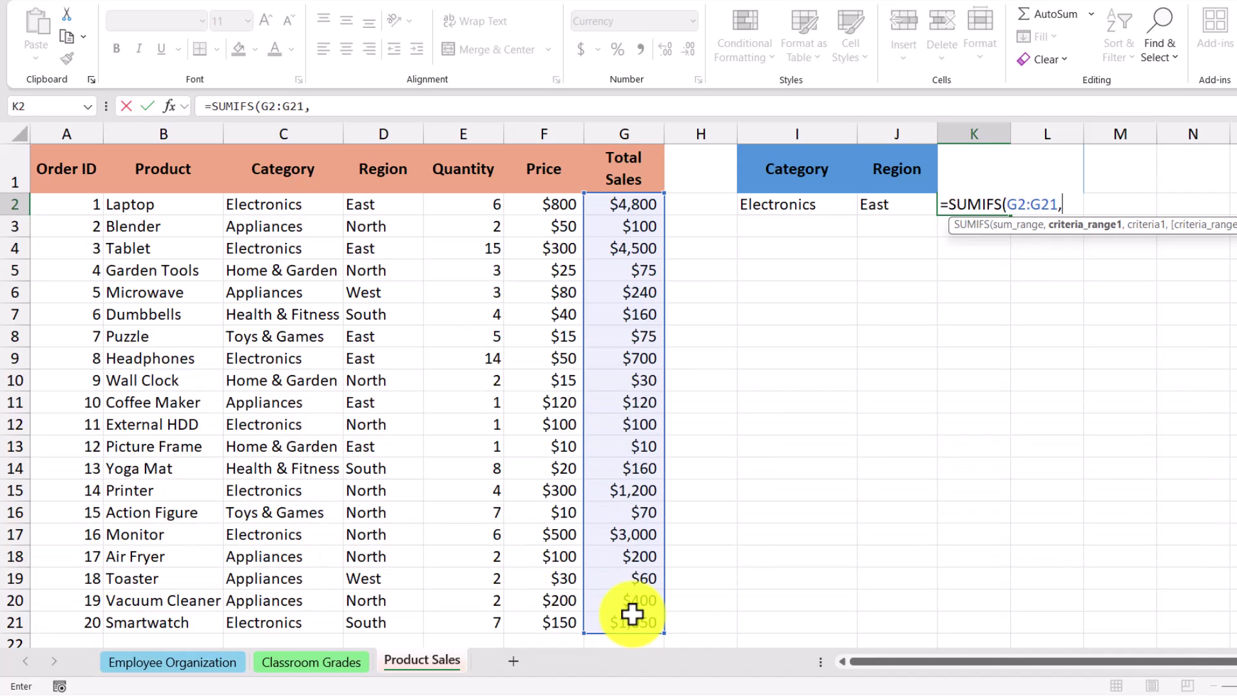
click(307, 201)
drag(307, 201, 309, 614)
text(,)
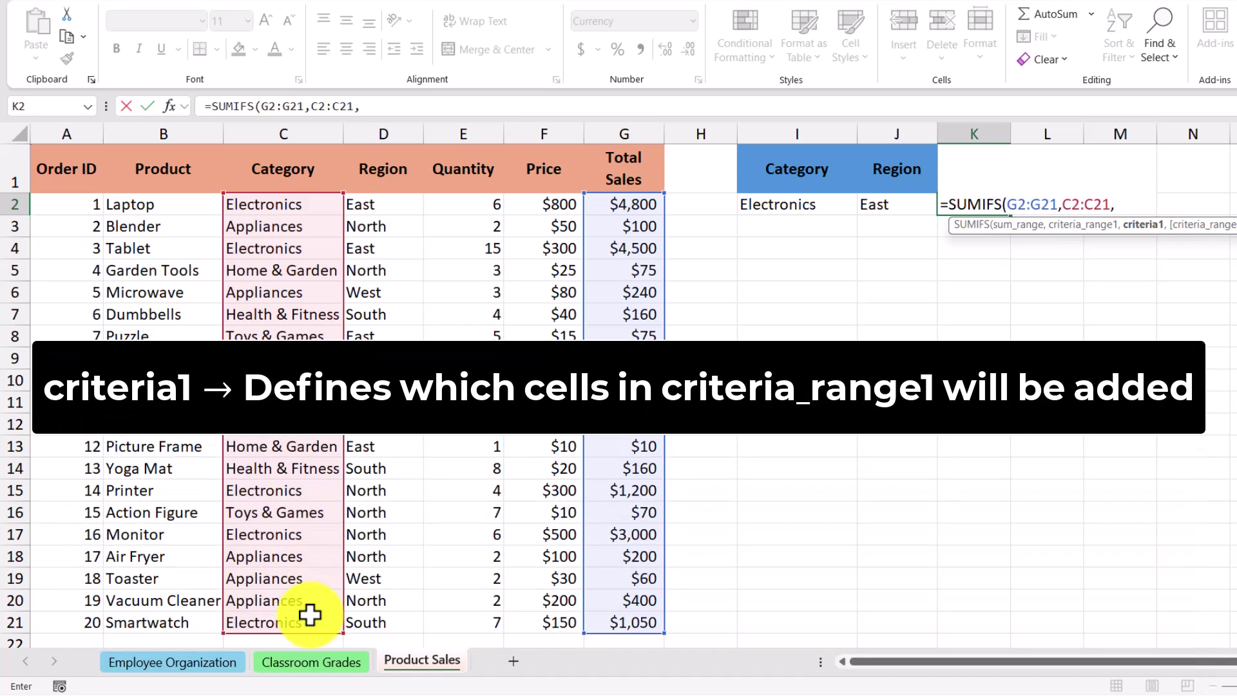
click(830, 205)
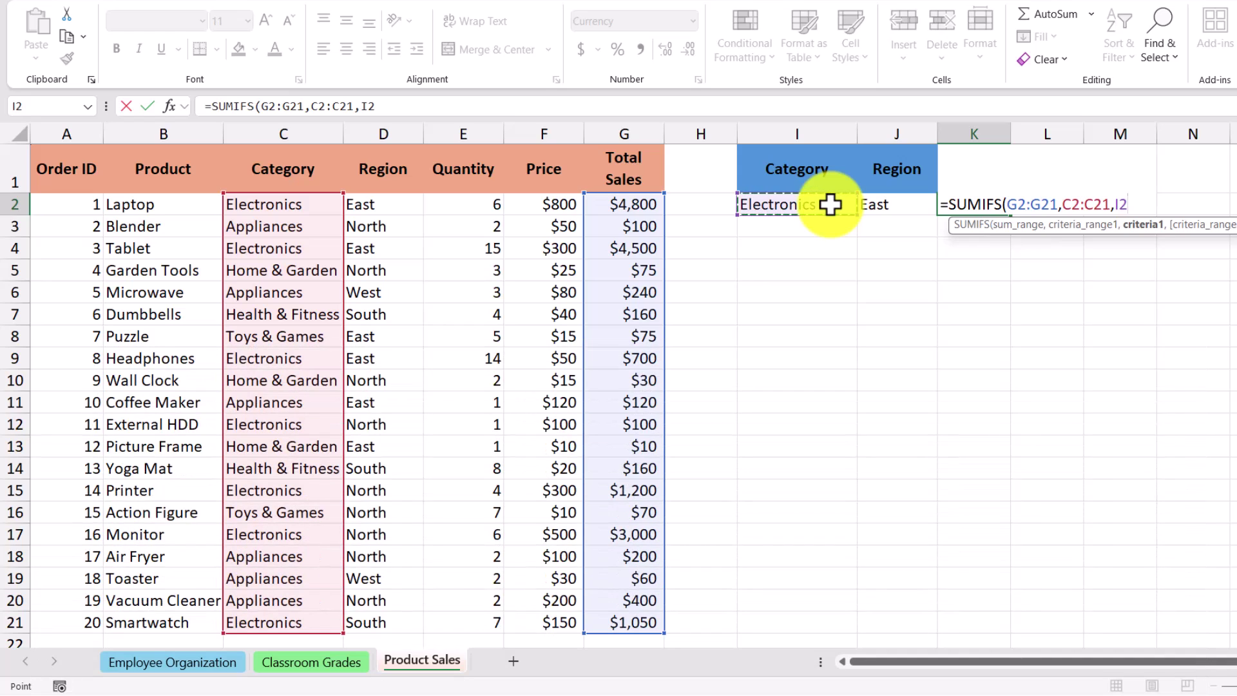
Add Region range D2:D21 with criterion J2 to the K2 SUMIFS formula and complete it.
text(,)
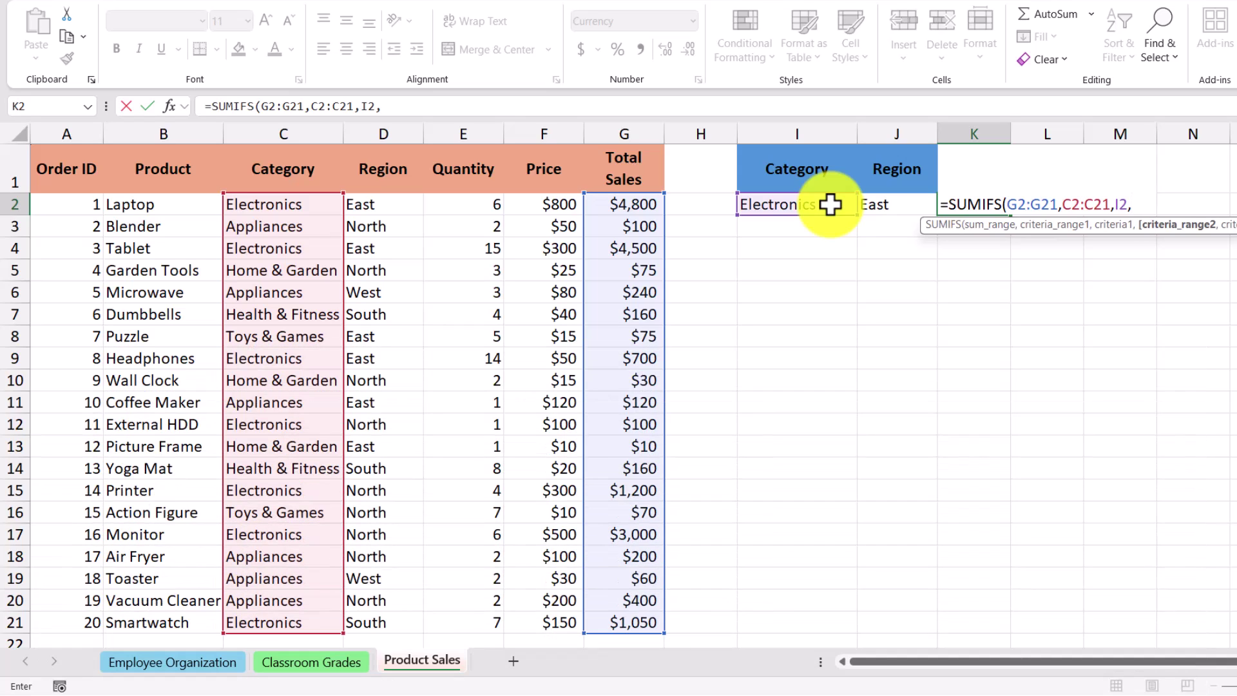
drag(401, 201, 404, 612)
text(,)
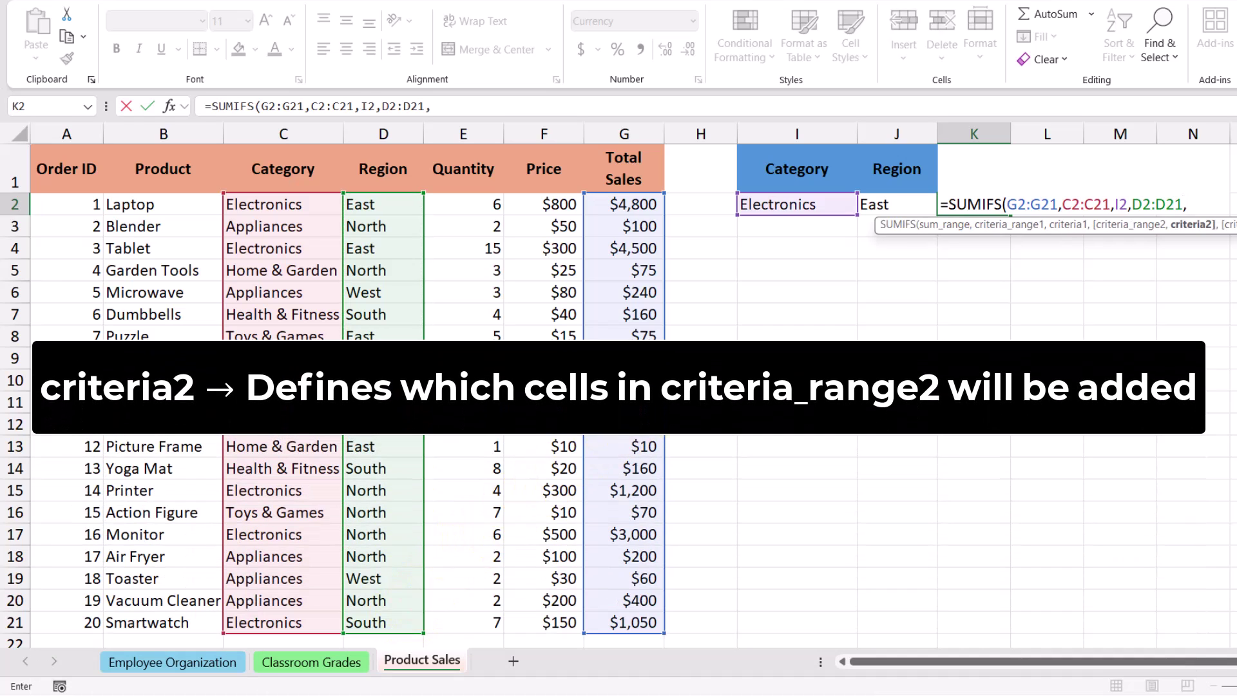
click(909, 201)
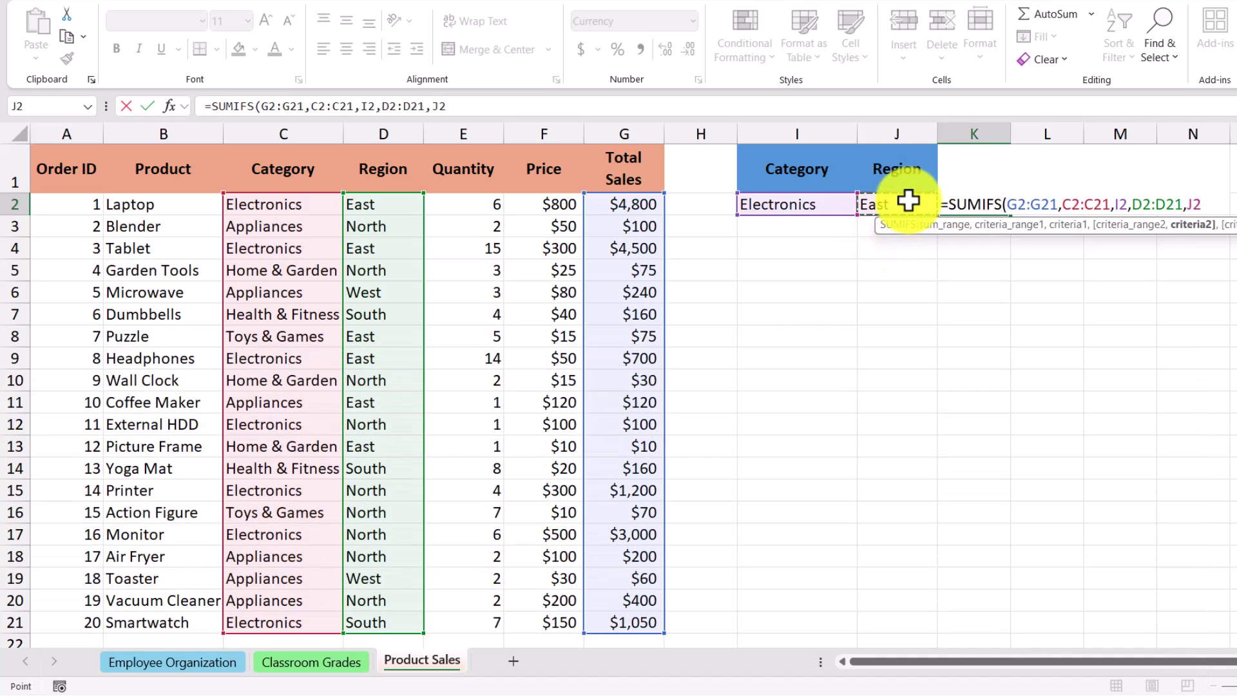
key(Return)
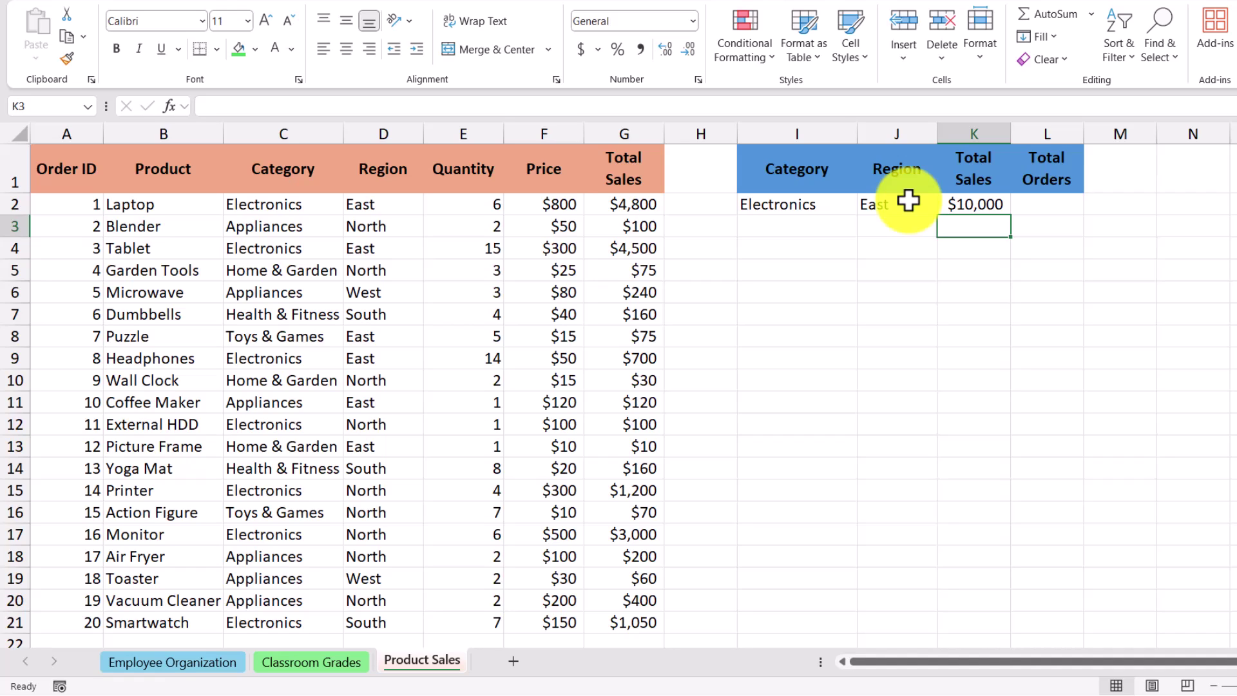
Select the Total Sales cells of the Electronics orders in the East region, G2, G4 and G9, to check their sum.
click(652, 200)
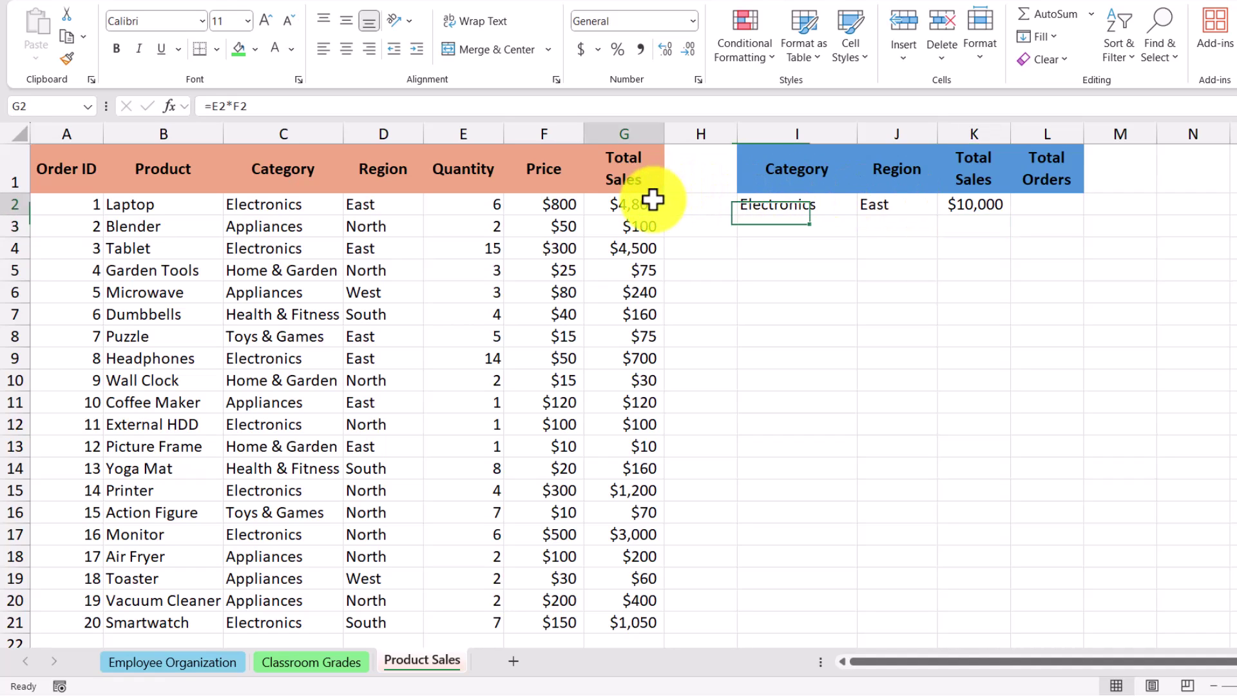
ctrl+click(644, 243)
ctrl+click(628, 358)
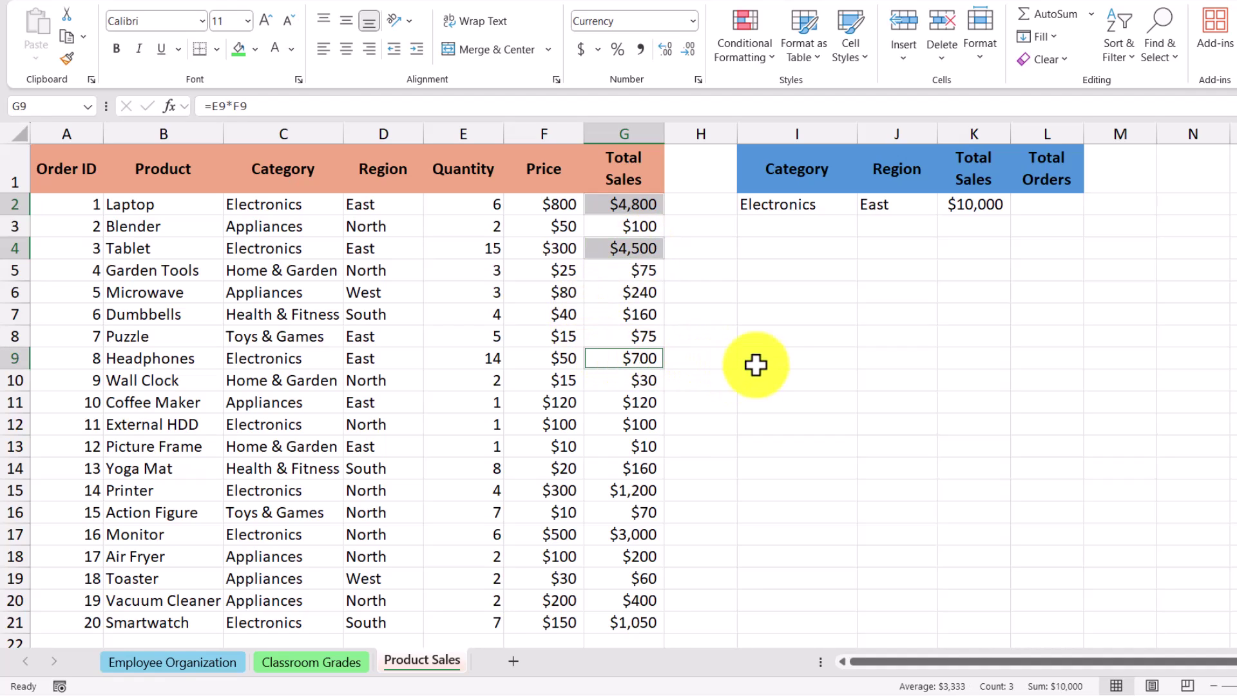
Set the Category criterion in I2 to Appliances and the Region criterion in J2 to North to test the SUMIFS formula.
click(804, 203)
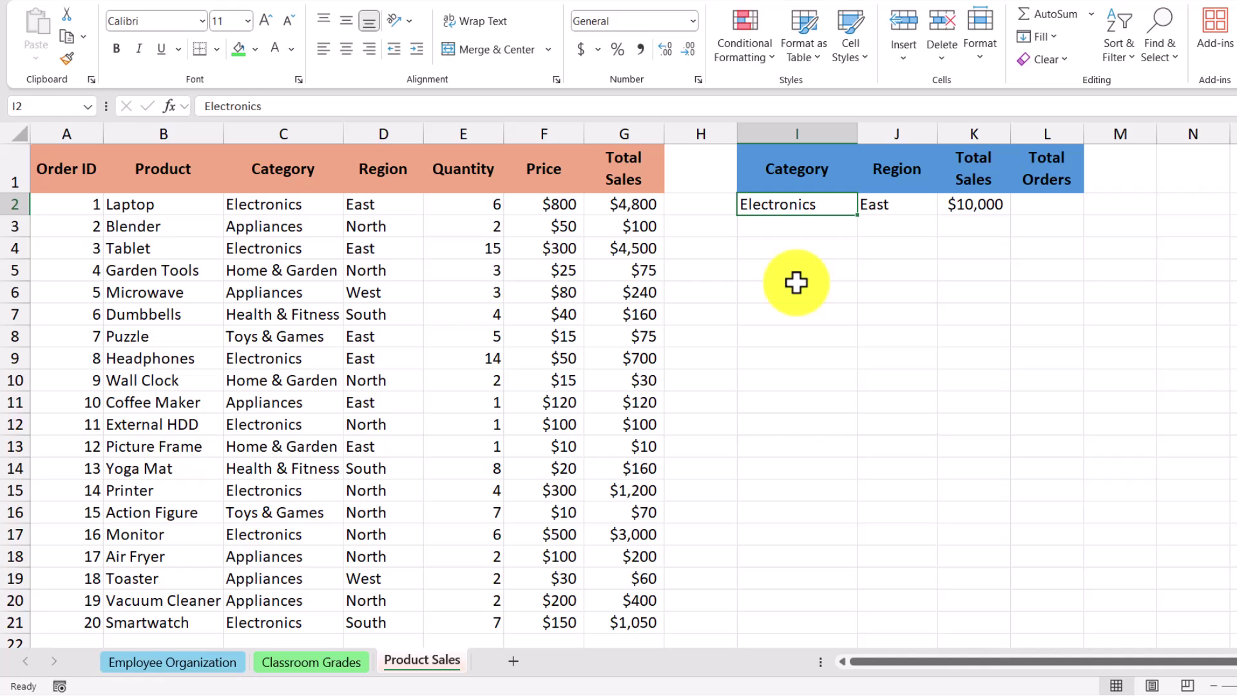
text(Applia)
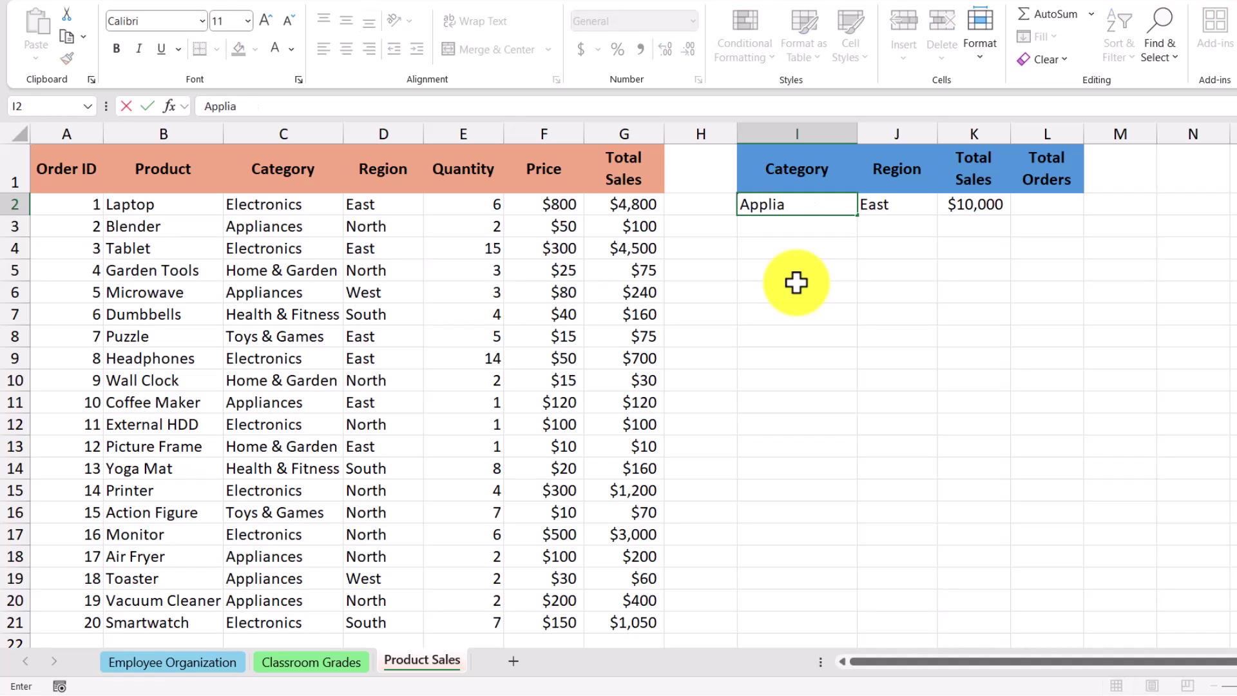
key(Return)
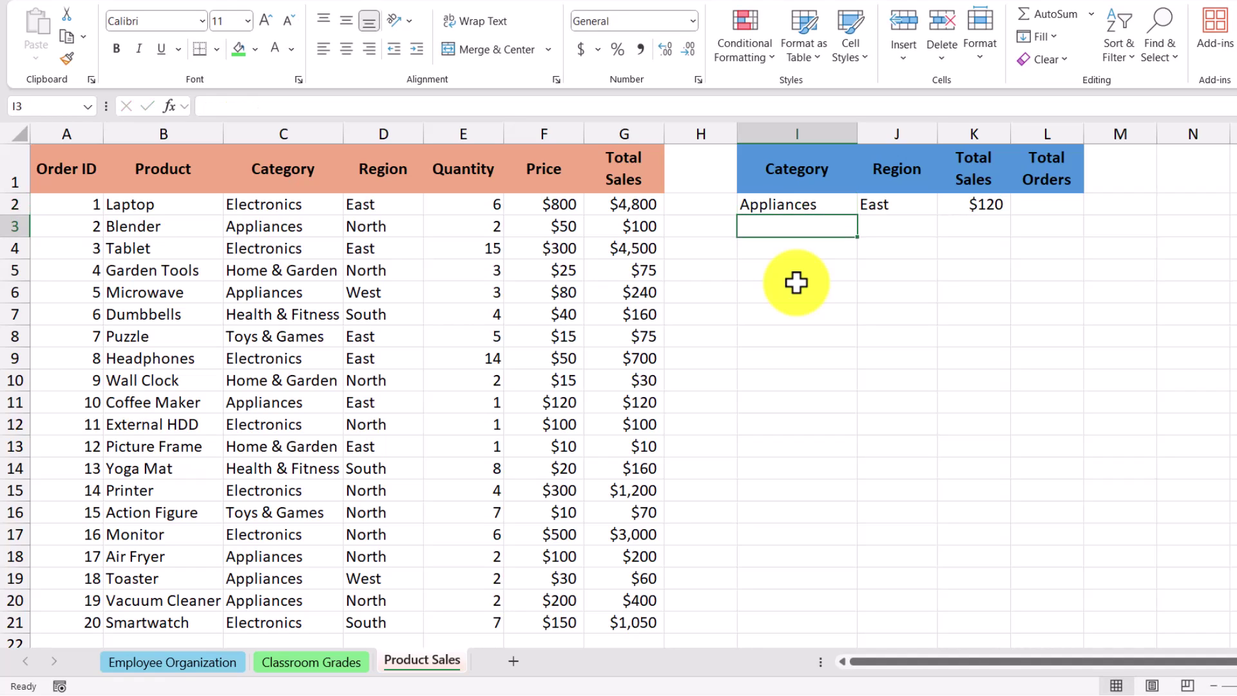
key(Up)
key(Right)
text(N)
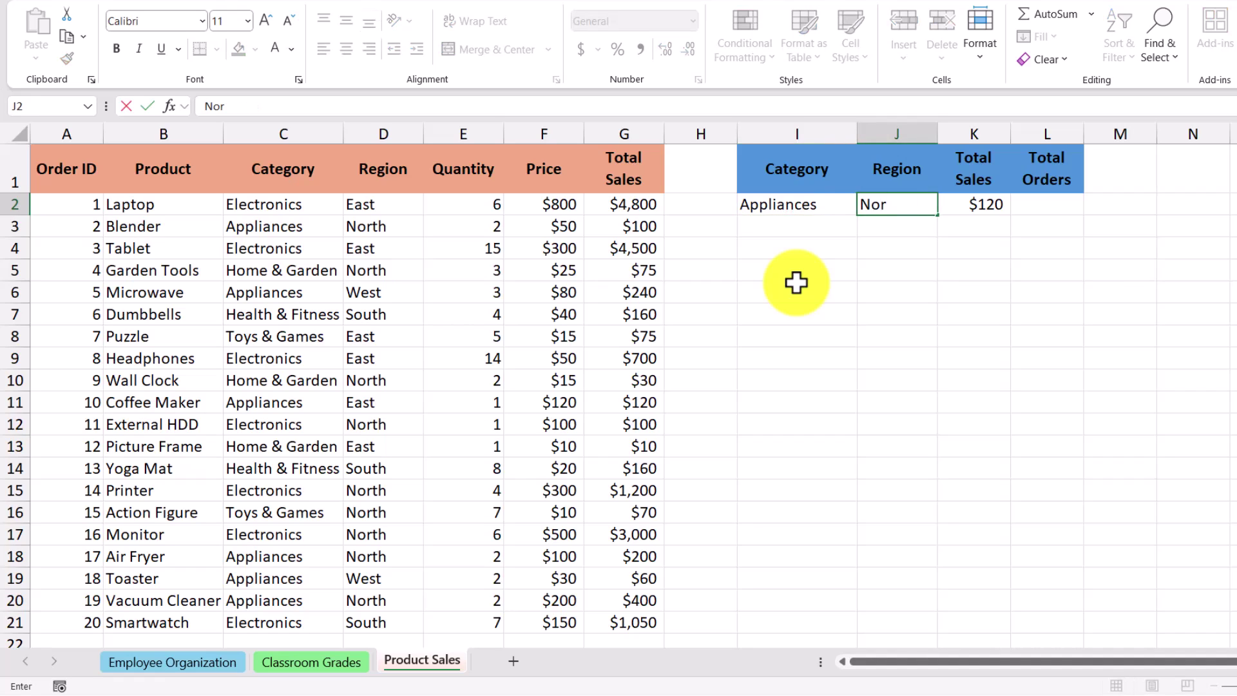
key(Return)
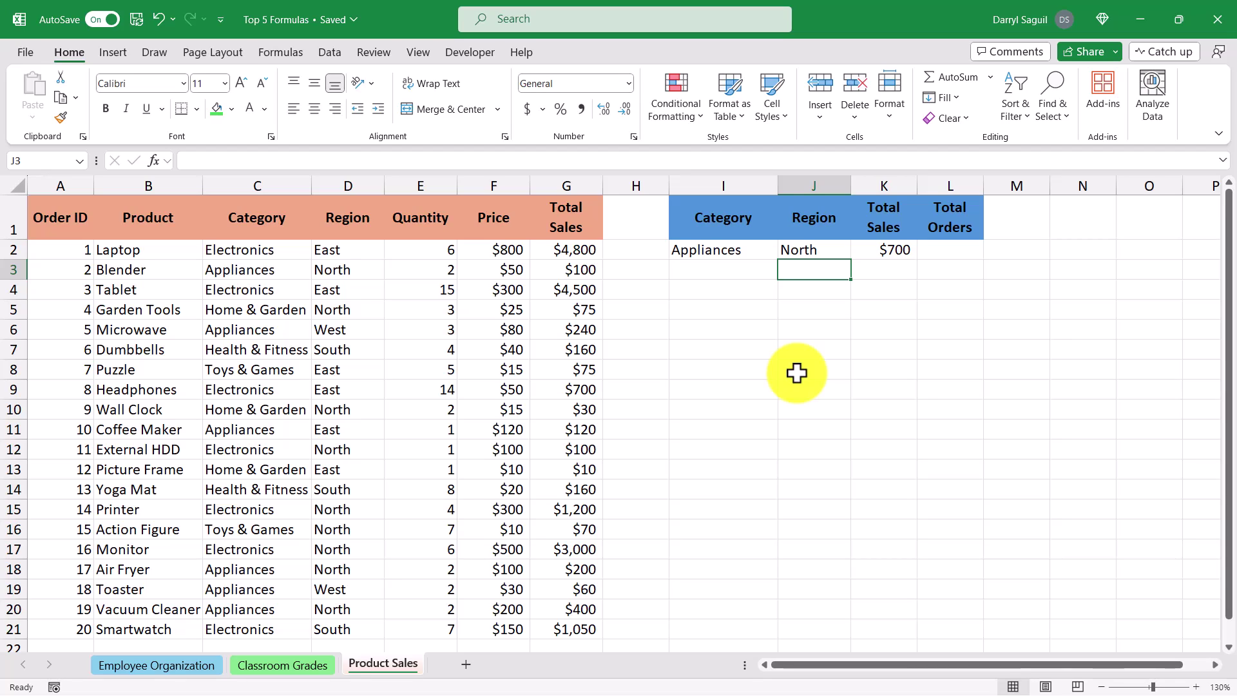
Start a COUNTIFS formula in Total Orders cell L2 with Category range C2:C21 and criterion I2.
click(949, 251)
text(=cou)
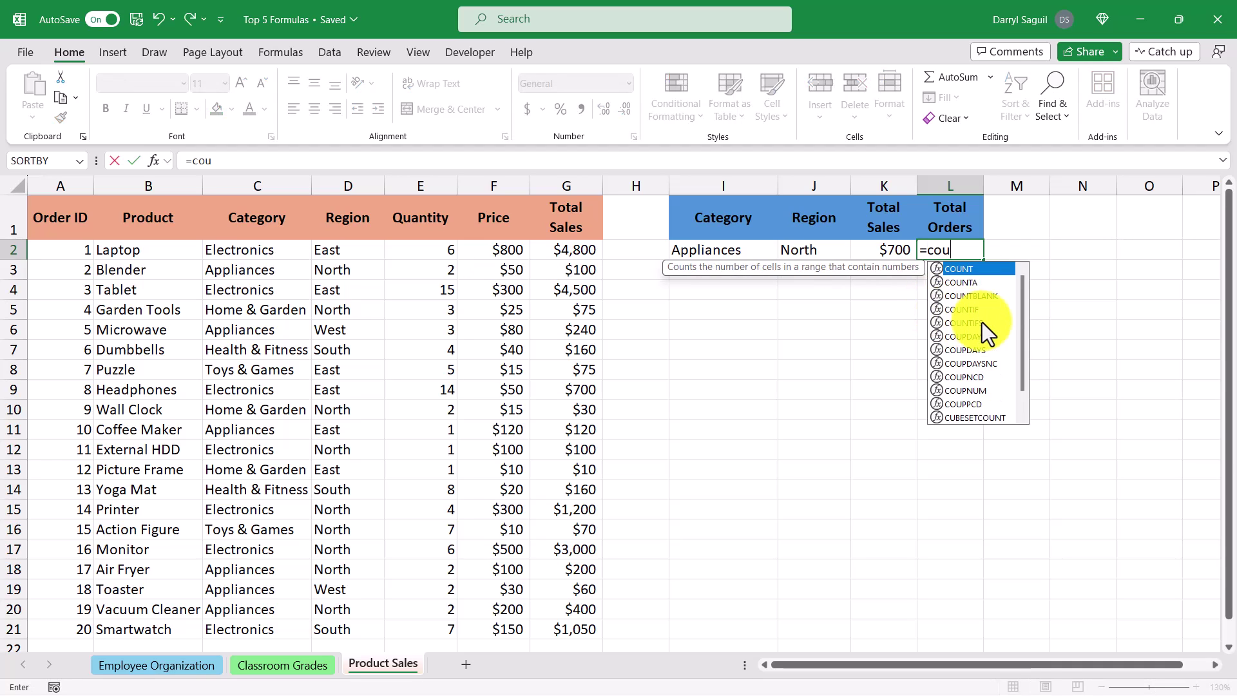
double_click(982, 322)
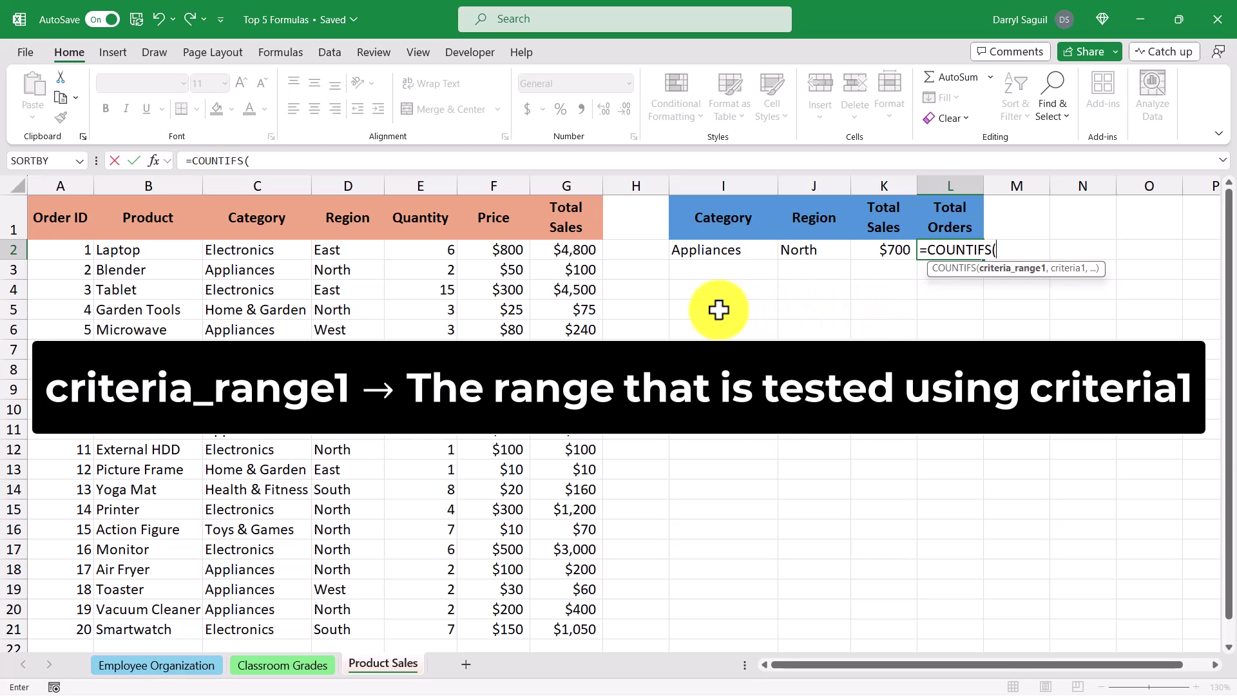
drag(284, 252, 285, 624)
text(,)
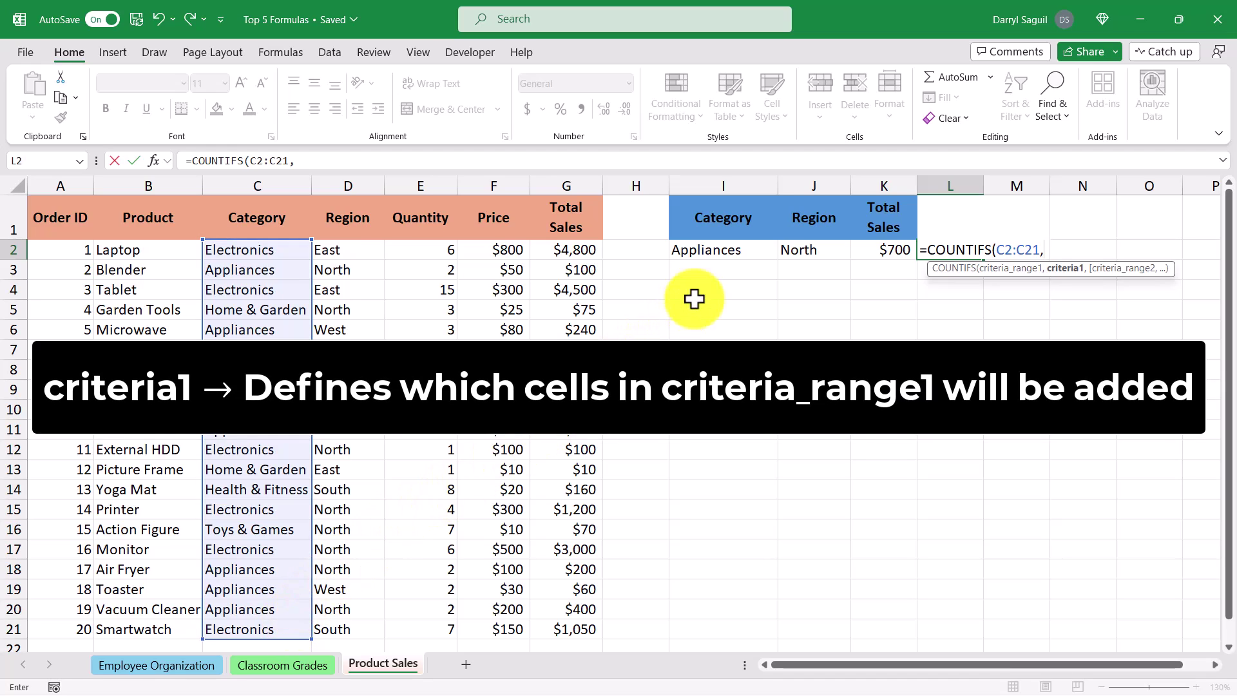
click(757, 253)
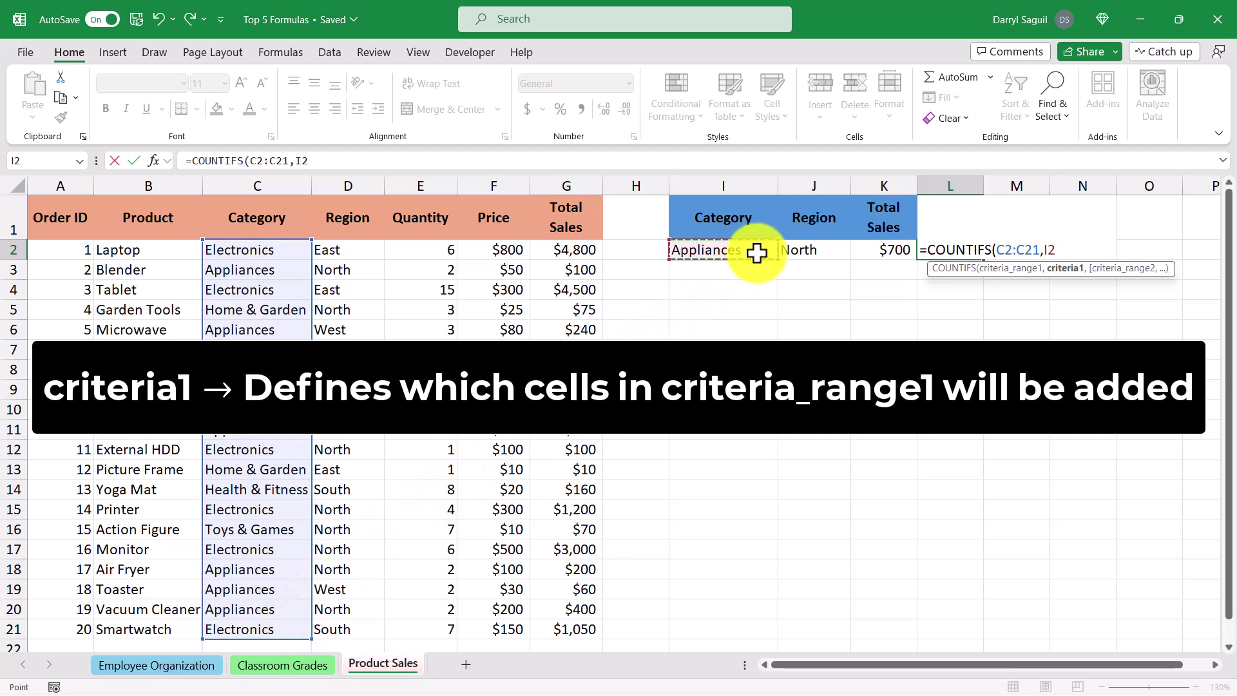
text(,)
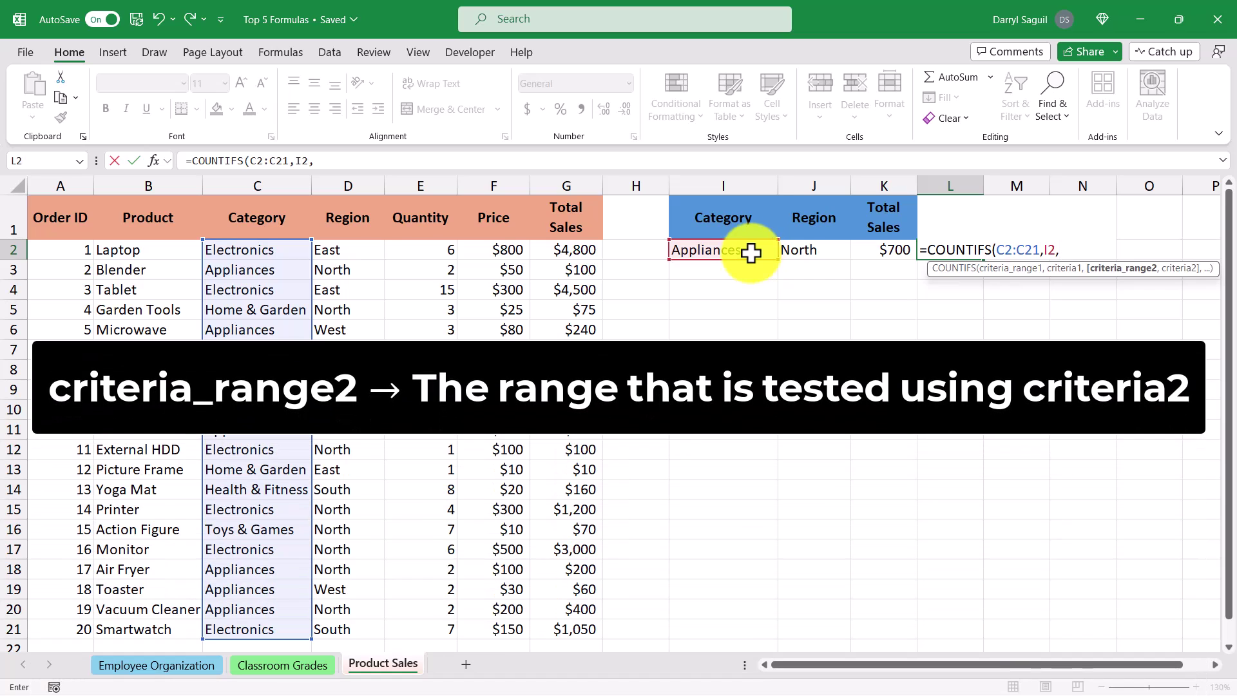
Add Region range D2:D21 with criterion J2 to the L2 COUNTIFS formula and complete it.
drag(351, 248, 368, 629)
text(,)
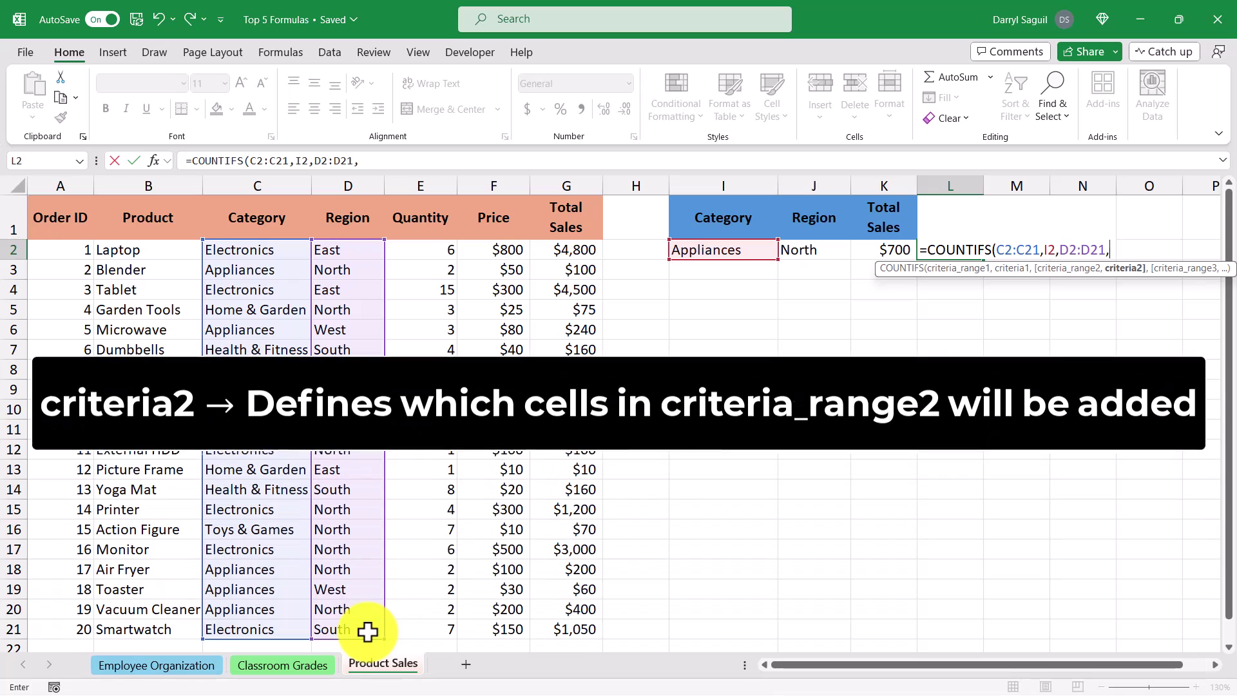
click(826, 251)
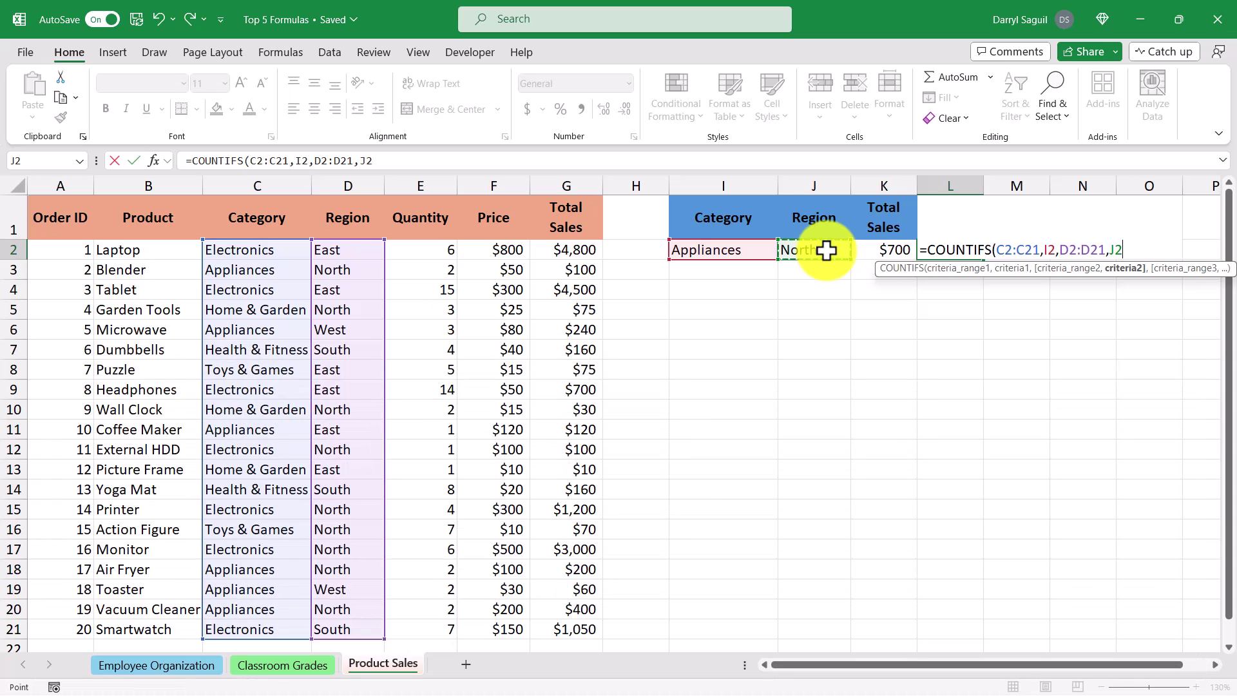
key(Return)
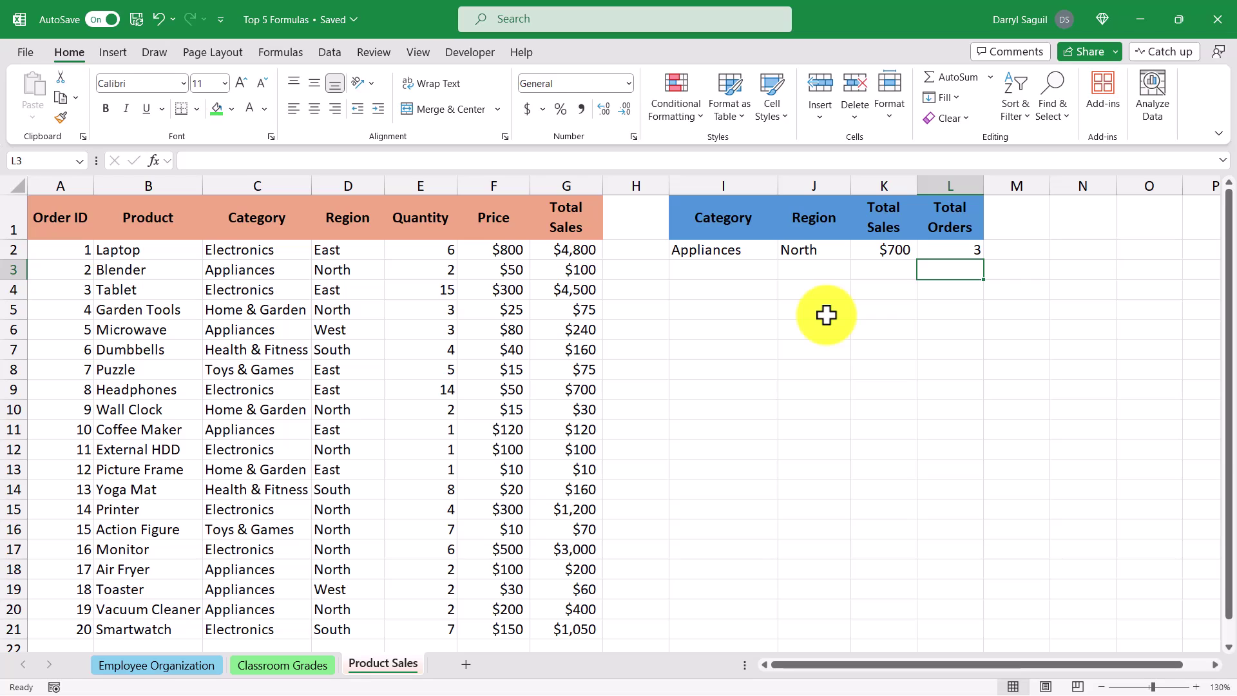
Select the Category cells of the Appliances orders in the North region, C3, C18 and C20, to check the order count.
click(299, 270)
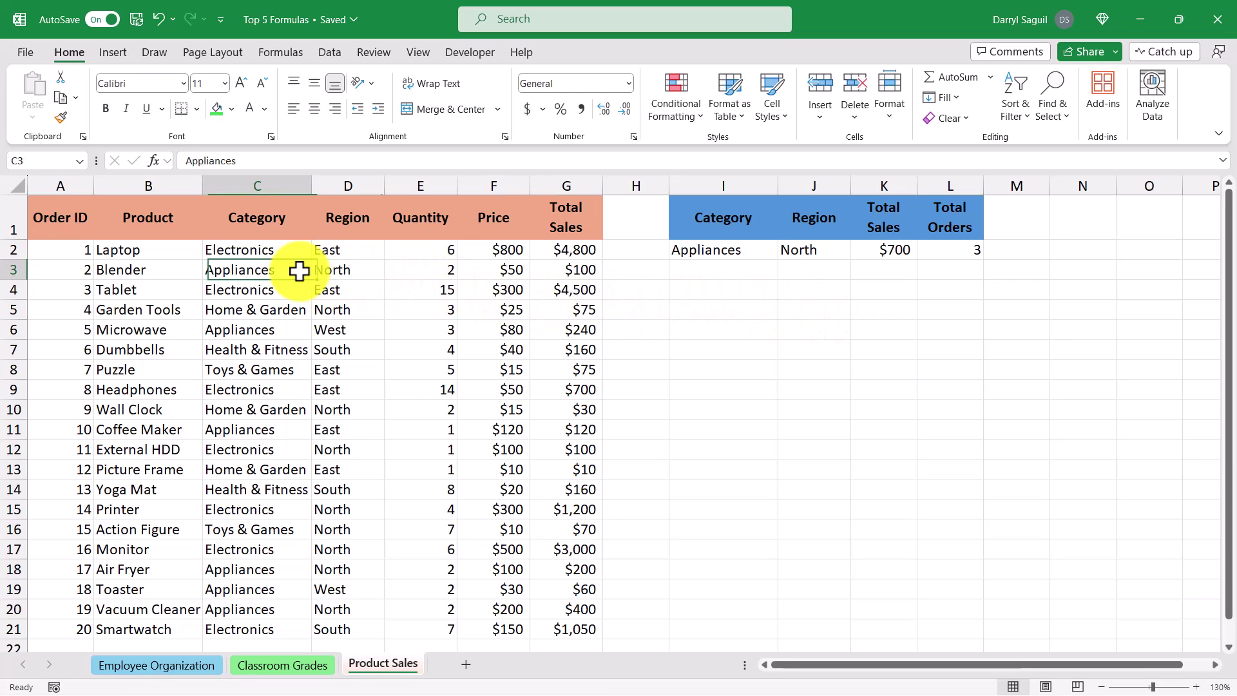
ctrl+click(287, 570)
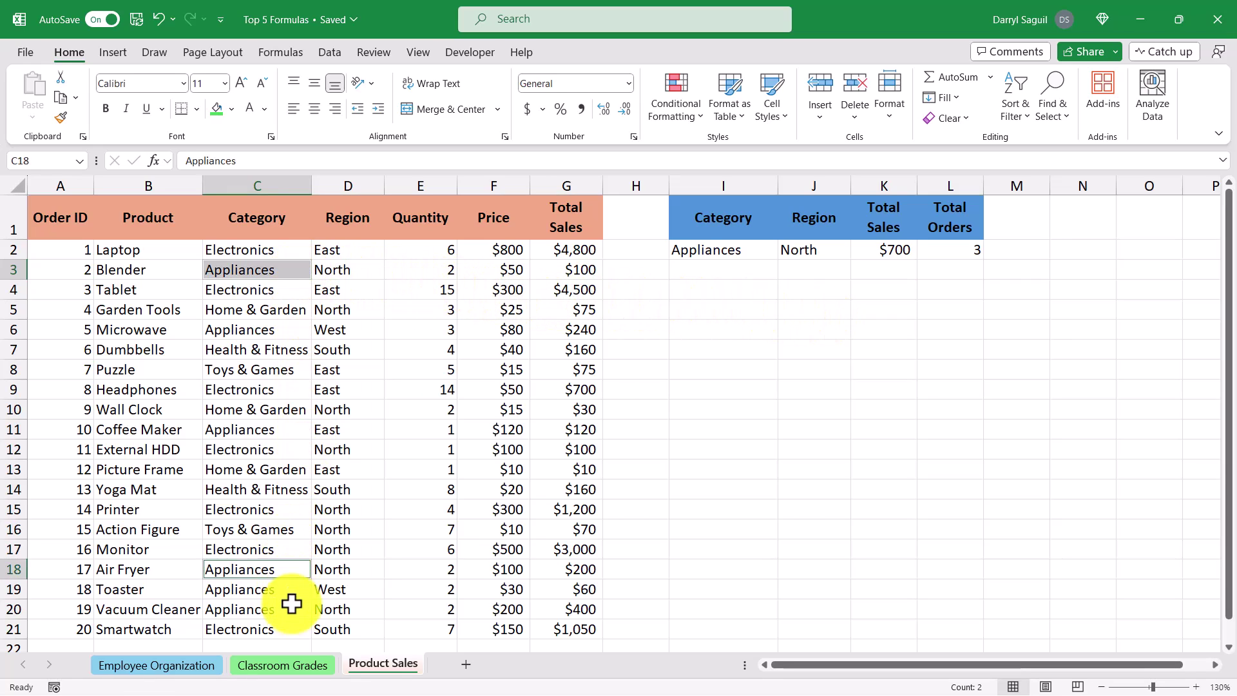
ctrl+click(290, 607)
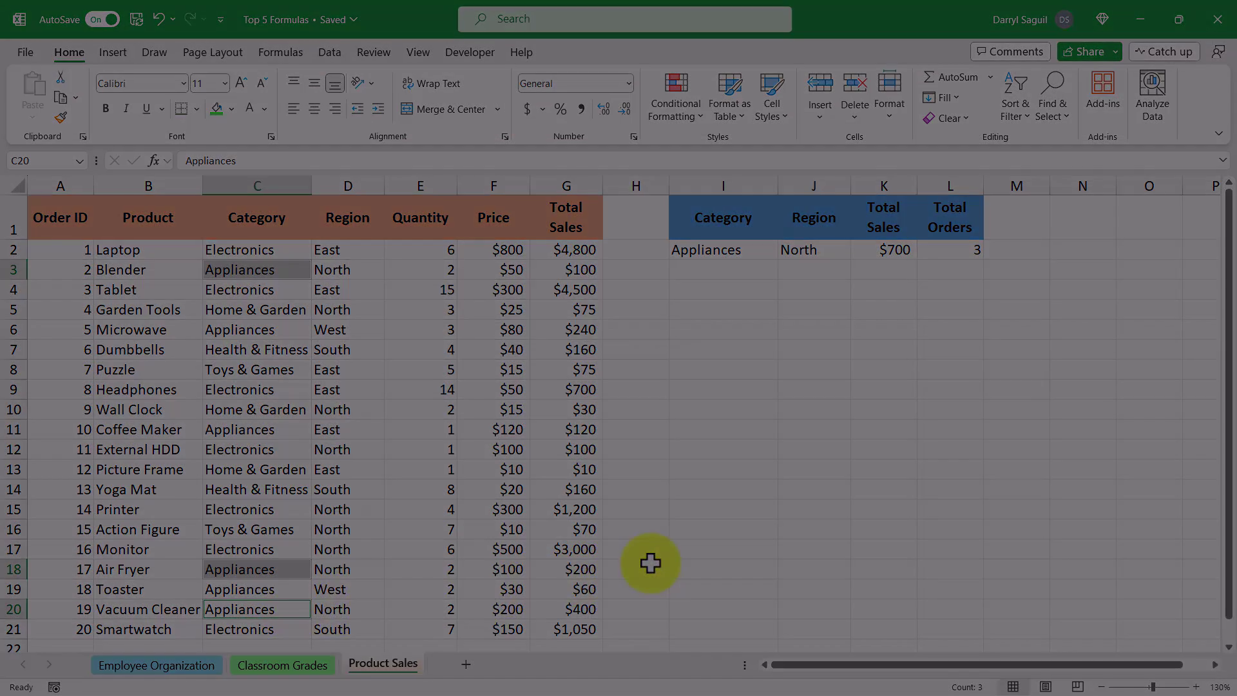